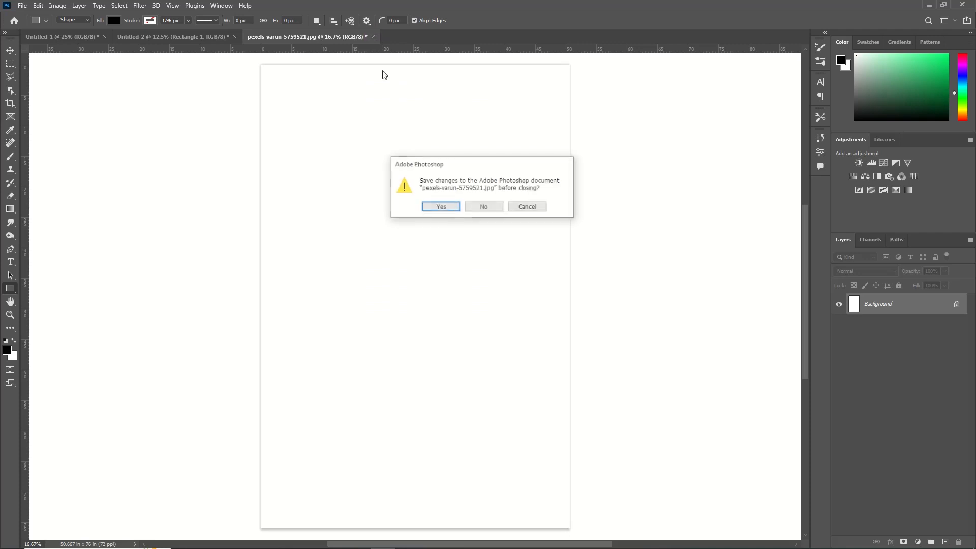
Close the source photo without saving and paste its copied image into the album document
{"action": "left_click", "coordinate": [476, 208]}
{"action": "key", "text": "ctrl+v"}
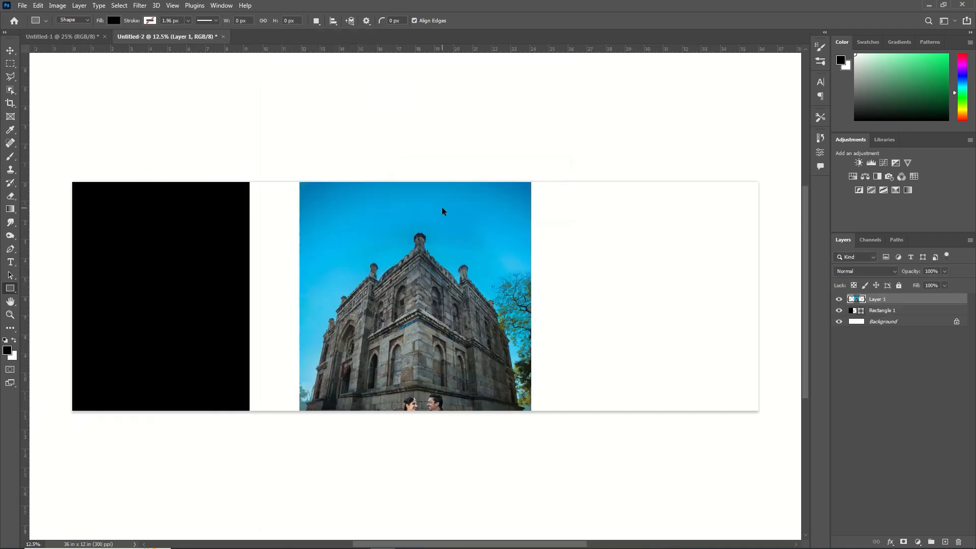
Scale and position the building photo over the left black panel and clip it to that rectangle
{"action": "key", "text": "ctrl+t"}
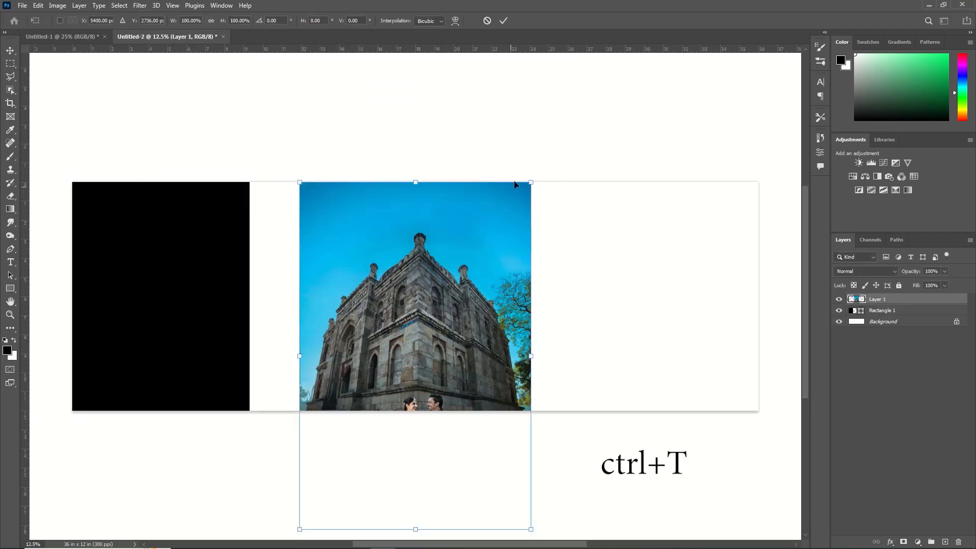
{"action": "left_click_drag", "start_coordinate": [527, 187], "coordinate": [450, 302]}
{"action": "left_click_drag", "start_coordinate": [392, 439], "coordinate": [152, 273]}
{"action": "left_click_drag", "start_coordinate": [223, 359], "coordinate": [258, 414]}
{"action": "left_click", "coordinate": [504, 21]}
{"action": "right_click", "coordinate": [907, 300]}
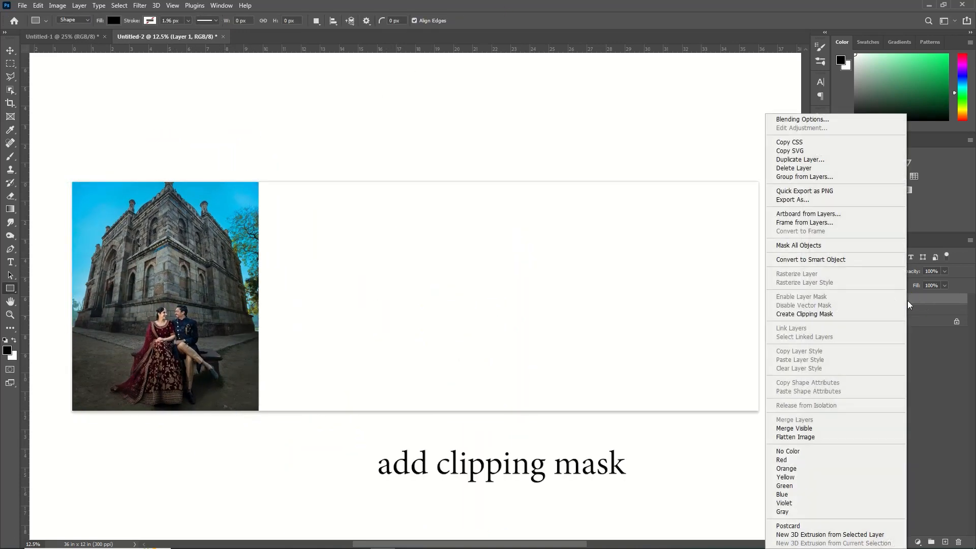
{"action": "left_click", "coordinate": [841, 312]}
Duplicate the left rectangle and set the lower rectangle's fill color to 2e3c22
{"action": "left_click", "coordinate": [877, 311]}
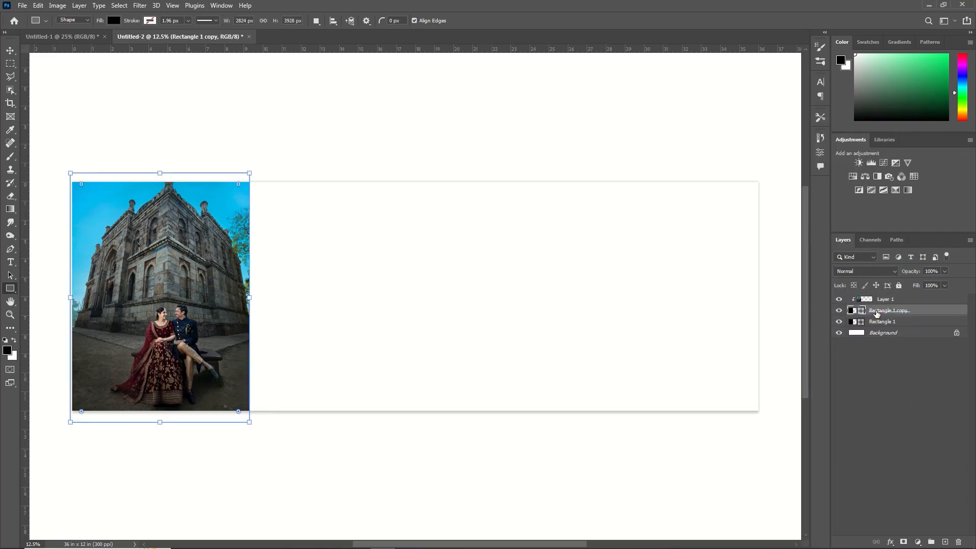
{"action": "key", "text": "ctrl+j"}
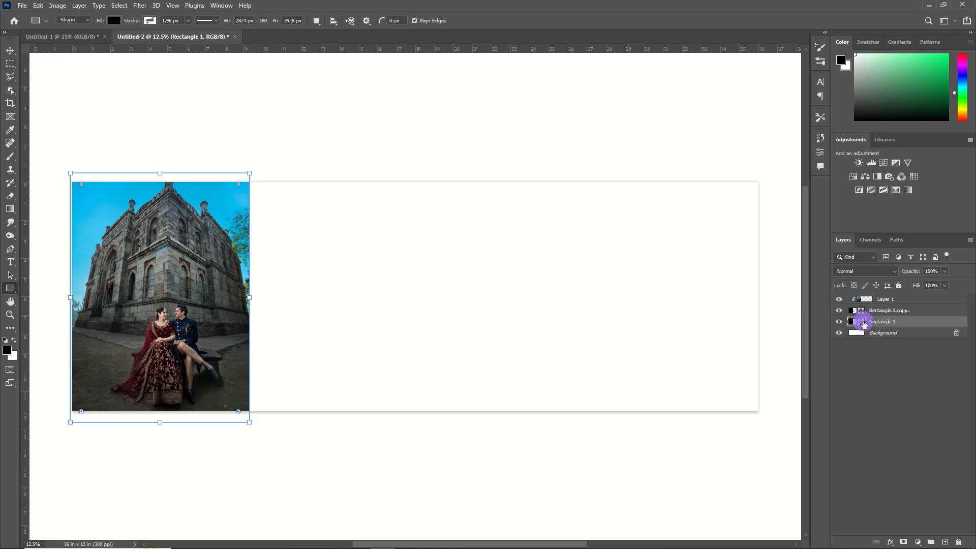
{"action": "double_click", "coordinate": [863, 322]}
{"action": "left_click", "coordinate": [847, 257]}
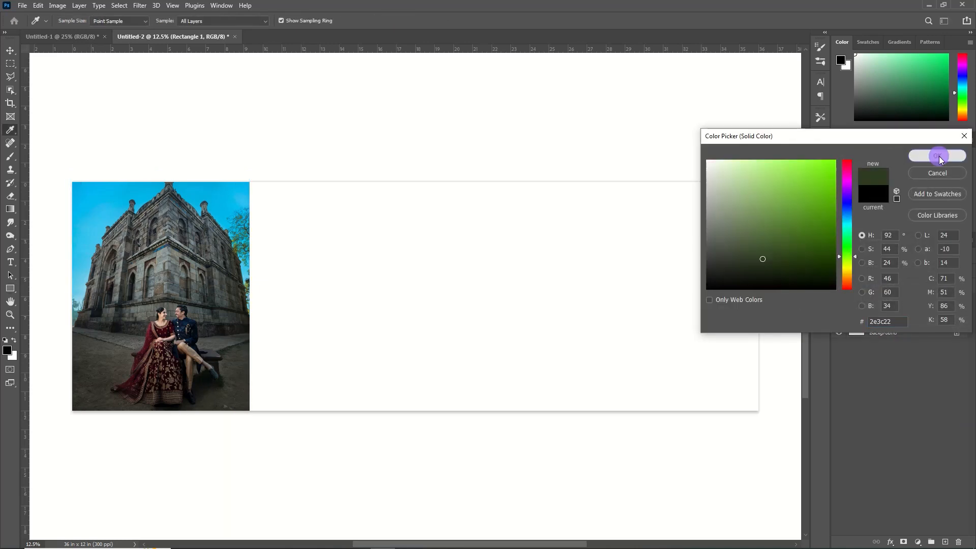
{"action": "left_click", "coordinate": [937, 155]}
Extend the green rectangle's right edge to 3648 px wide and lower its opacity to 79%
{"action": "left_click_drag", "start_coordinate": [250, 300], "coordinate": [302, 300]}
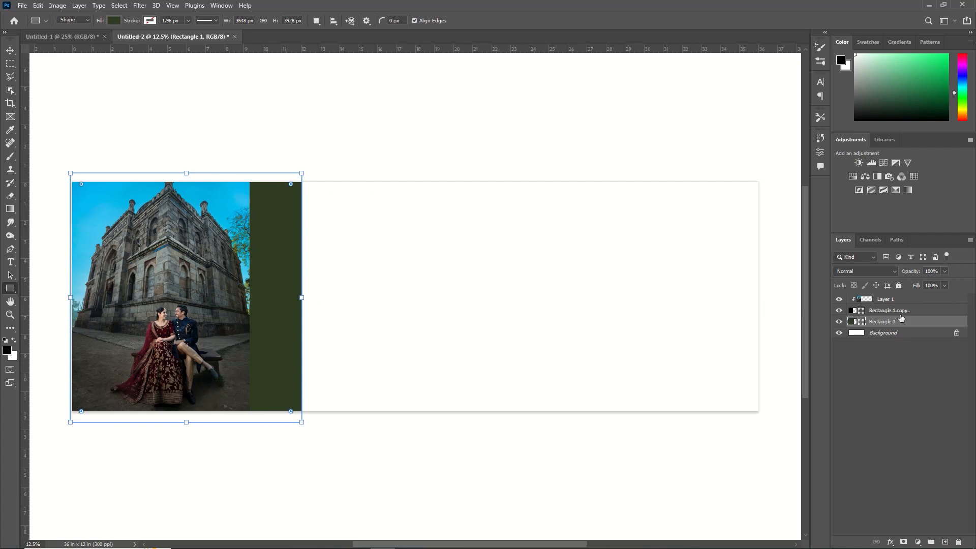
{"action": "left_click_drag", "start_coordinate": [907, 271], "coordinate": [894, 276]}
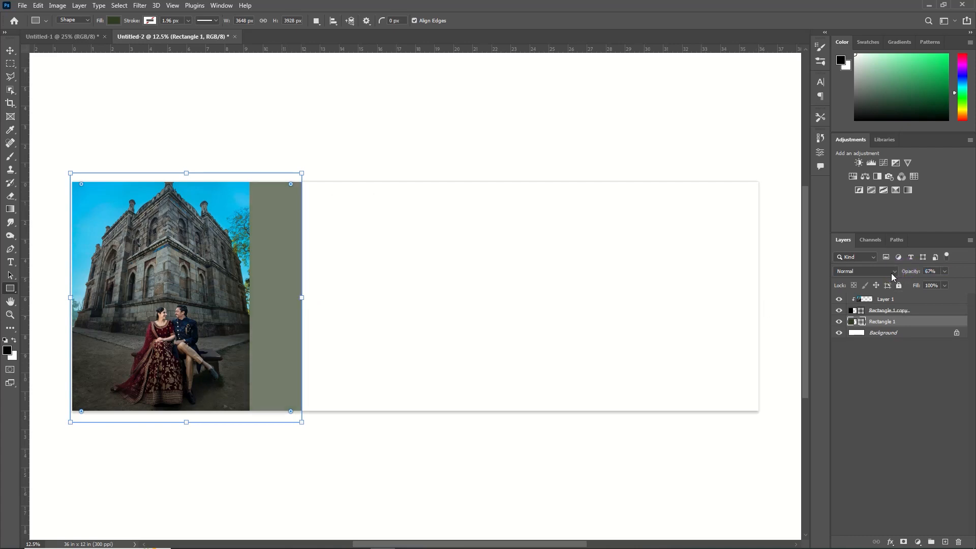
{"action": "left_click_drag", "start_coordinate": [922, 273], "coordinate": [914, 274]}
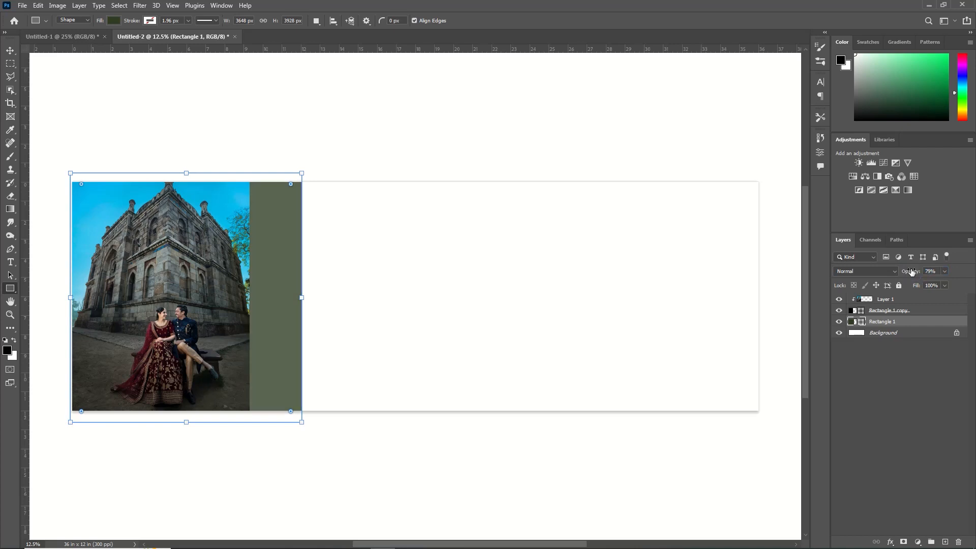
Darken the green strip's fill color in the color picker
{"action": "double_click", "coordinate": [859, 323]}
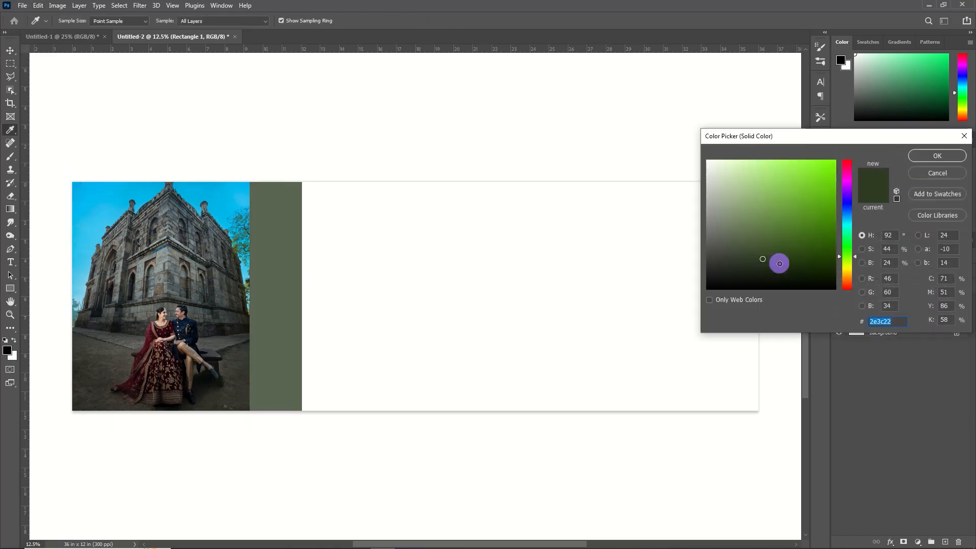
{"action": "left_click_drag", "start_coordinate": [779, 264], "coordinate": [822, 282]}
{"action": "left_click", "coordinate": [930, 156]}
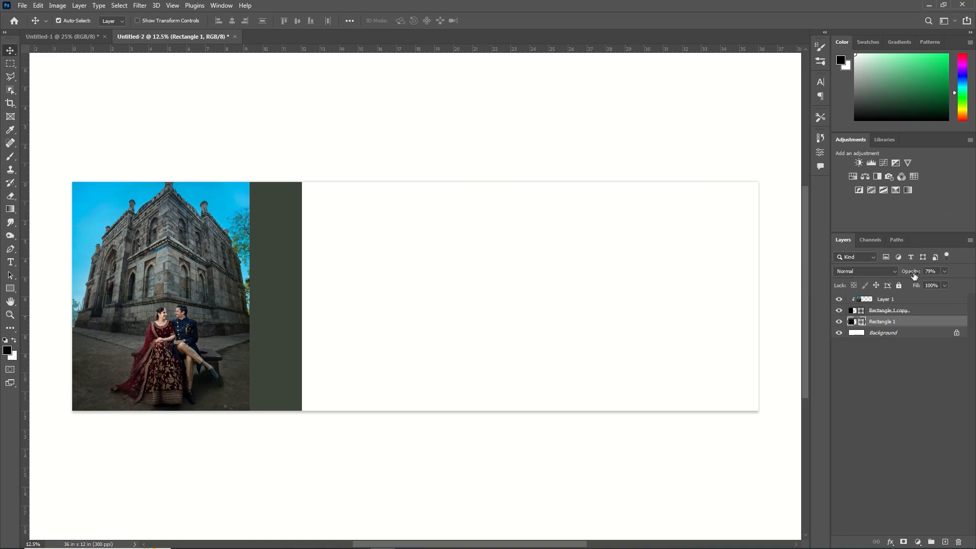
{"action": "mouse_move", "coordinate": [913, 275]}
{"action": "left_mouse_down"}
{"action": "mouse_move", "coordinate": [899, 274]}
{"action": "mouse_move", "coordinate": [915, 276]}
{"action": "left_mouse_up"}
Draw a black rectangle covering the rest of the spread, about 24.67 x 13.07 in
{"action": "key", "text": "u"}
{"action": "left_click_drag", "start_coordinate": [302, 170], "coordinate": [771, 418]}
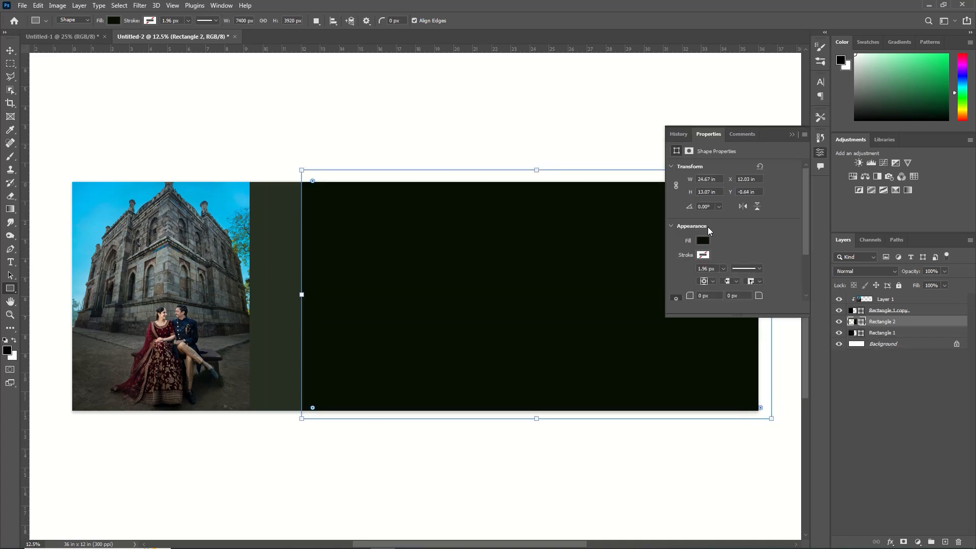
{"action": "left_click", "coordinate": [791, 135]}
Open the bride portrait photo from file
{"action": "left_click", "coordinate": [24, 6]}
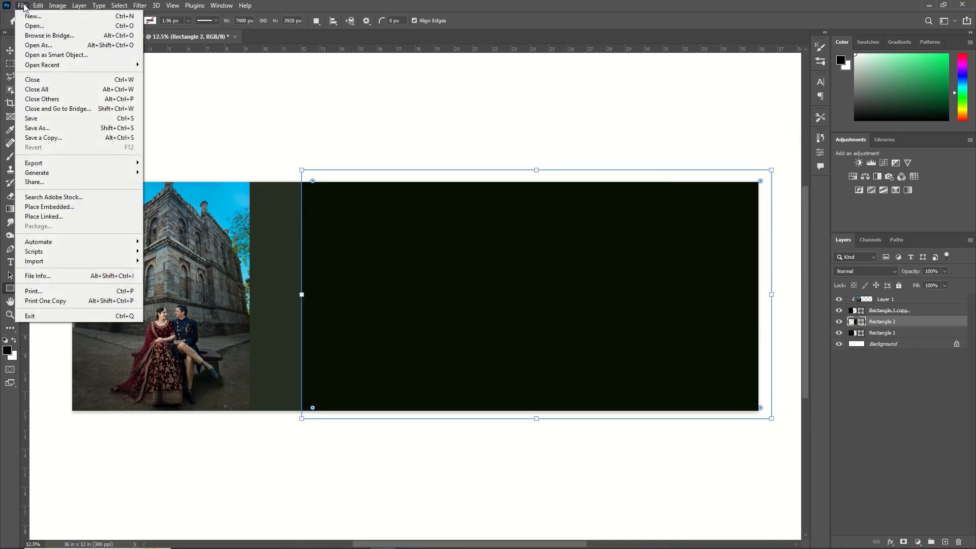
{"action": "left_click", "coordinate": [36, 28]}
{"action": "double_click", "coordinate": [206, 173]}
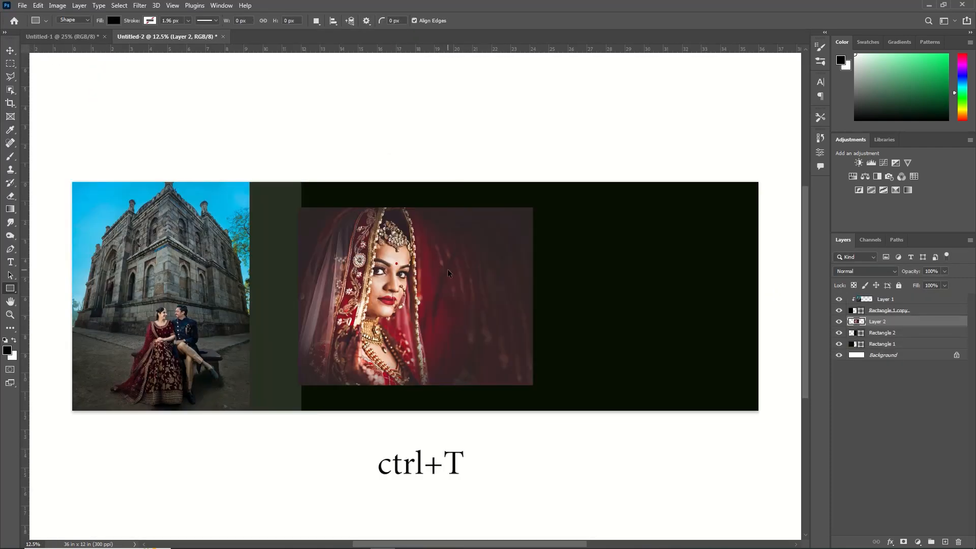
Flip the pasted bride portrait horizontally, then scale and move it to the right side of the spread
{"action": "key", "text": "ctrl+t"}
{"action": "right_click", "coordinate": [459, 264]}
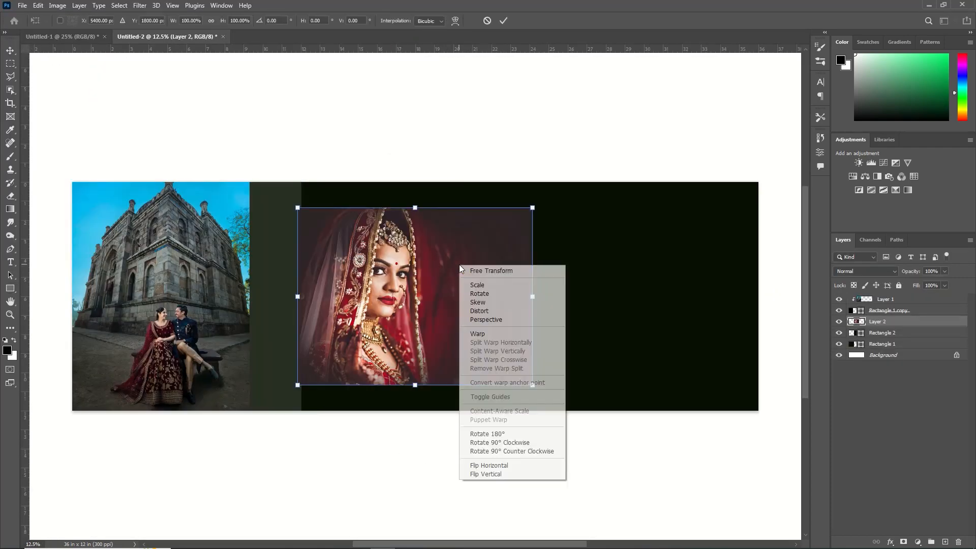
{"action": "left_click", "coordinate": [511, 465]}
{"action": "left_click_drag", "start_coordinate": [457, 305], "coordinate": [681, 278]}
{"action": "left_click_drag", "start_coordinate": [522, 360], "coordinate": [435, 405]}
{"action": "left_click", "coordinate": [504, 21]}
{"action": "key", "text": "u"}
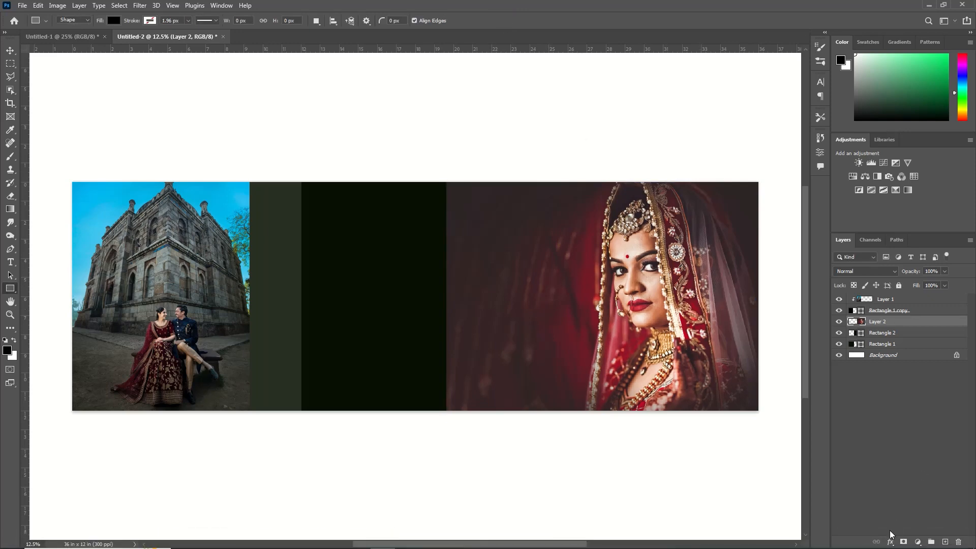
Add a layer mask to the portrait and choose a soft round brush
{"action": "left_click", "coordinate": [902, 542]}
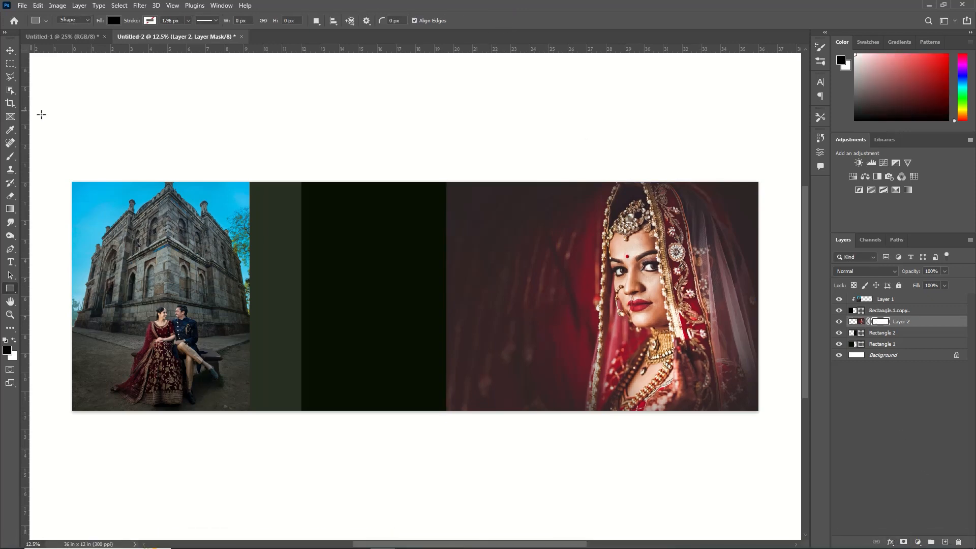
{"action": "left_click", "coordinate": [14, 158]}
{"action": "left_click", "coordinate": [215, 21]}
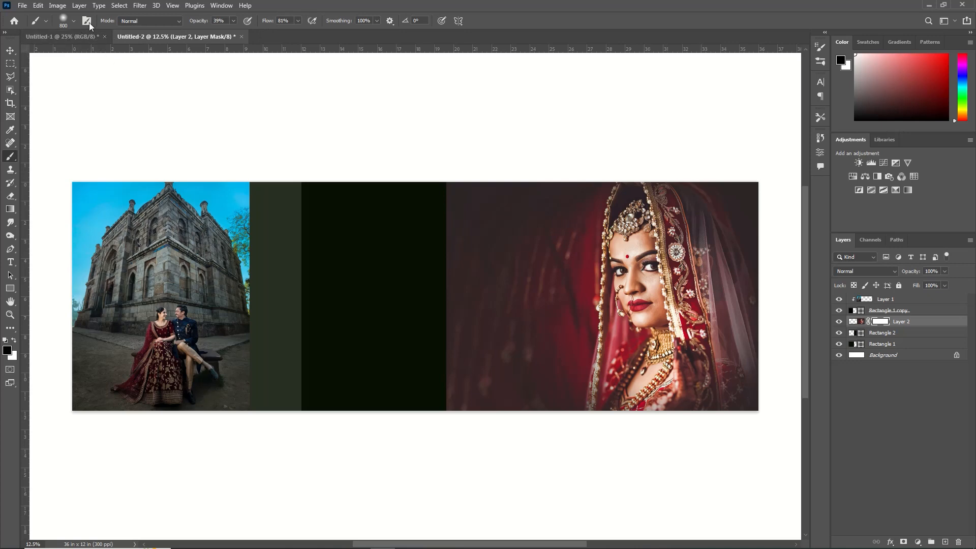
{"action": "left_click", "coordinate": [71, 21]}
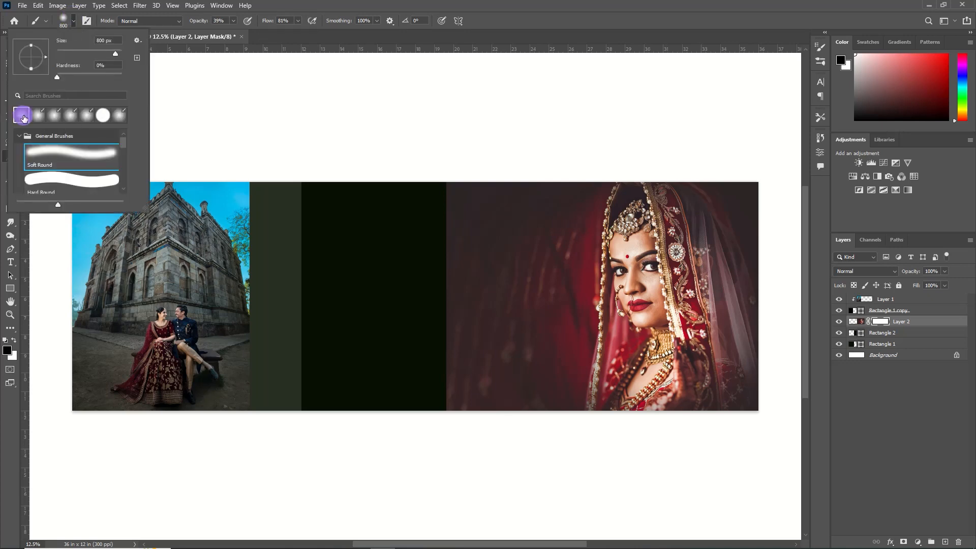
{"action": "left_click", "coordinate": [483, 29]}
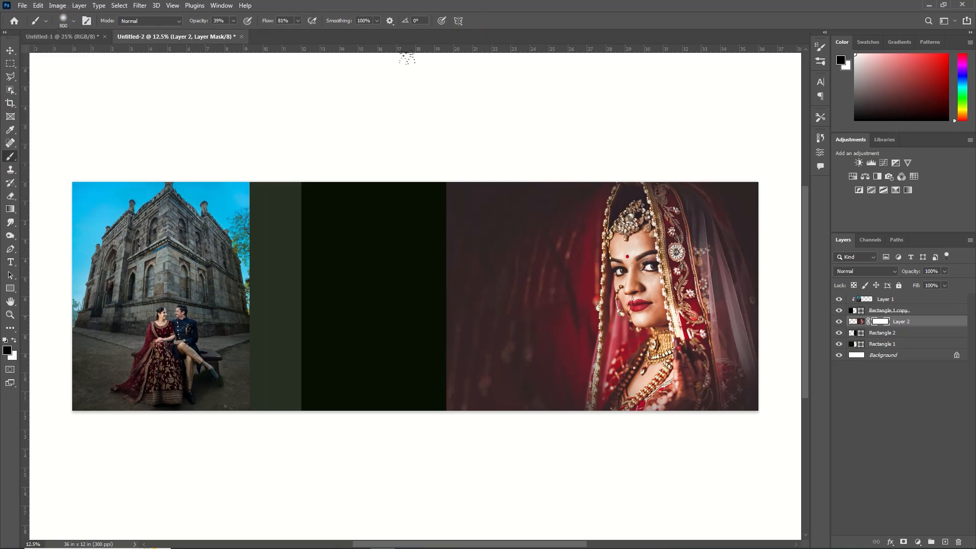
Enlarge the brush and paint on the mask to fade the portrait's left edge into the dark background
{"action": "key", "text": "bracketright"}
{"action": "key", "text": "bracketright"}
{"action": "key", "text": "bracketright"}
{"action": "key", "text": "bracketright"}
{"action": "key", "text": "bracketright"}
{"action": "key", "text": "bracketright"}
{"action": "key", "text": "bracketright"}
{"action": "key", "text": "bracketright"}
{"action": "key", "text": "bracketright"}
{"action": "key", "text": "bracketright"}
{"action": "key", "text": "bracketright"}
{"action": "left_click_drag", "start_coordinate": [429, 212], "coordinate": [425, 366]}
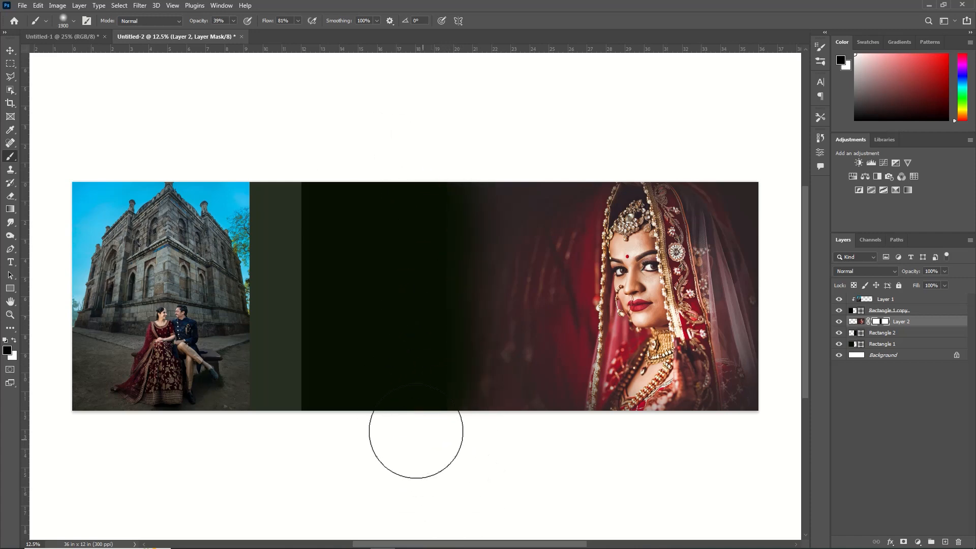
{"action": "mouse_move", "coordinate": [478, 227]}
{"action": "left_mouse_down"}
{"action": "mouse_move", "coordinate": [477, 322]}
{"action": "mouse_move", "coordinate": [427, 501]}
{"action": "left_mouse_up"}
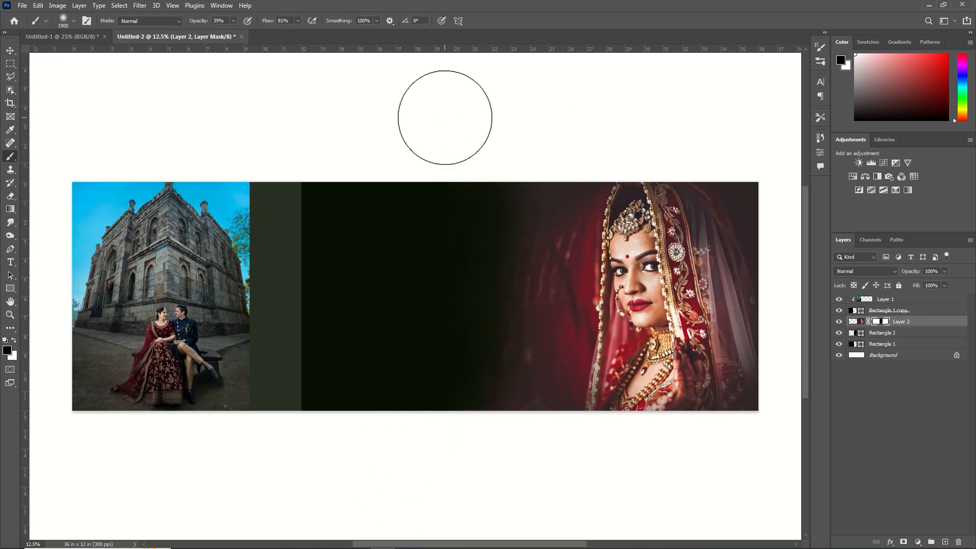
Add a Solid Color fill layer with color 2380c8 above the portrait and set its blend mode to Color
{"action": "left_click", "coordinate": [10, 51]}
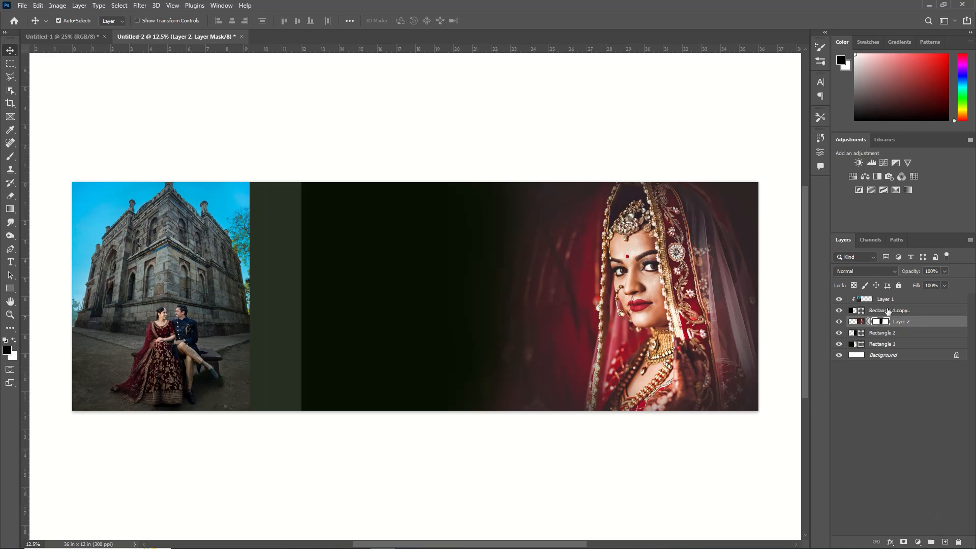
{"action": "left_click", "coordinate": [853, 321]}
{"action": "left_click", "coordinate": [918, 541]}
{"action": "left_click", "coordinate": [922, 360]}
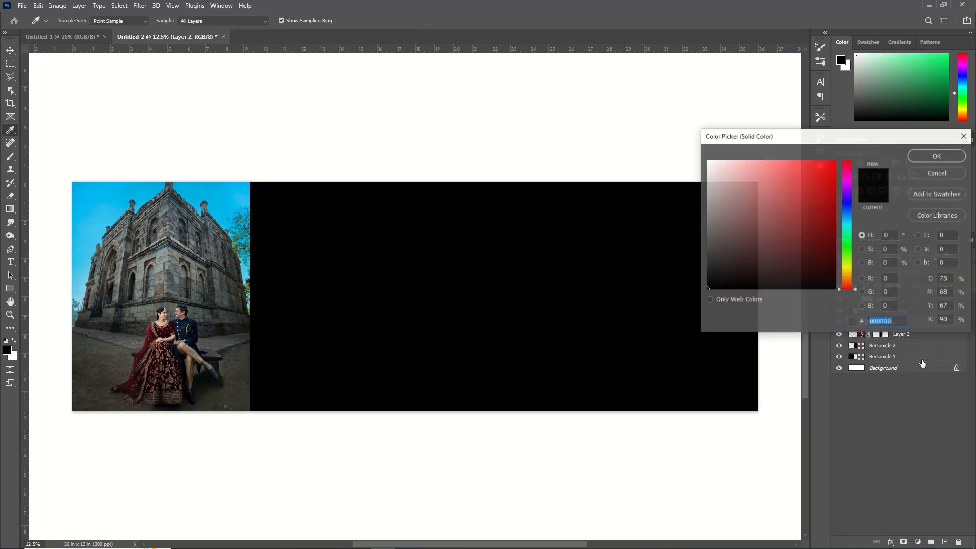
{"action": "type", "text": "2380c8"}
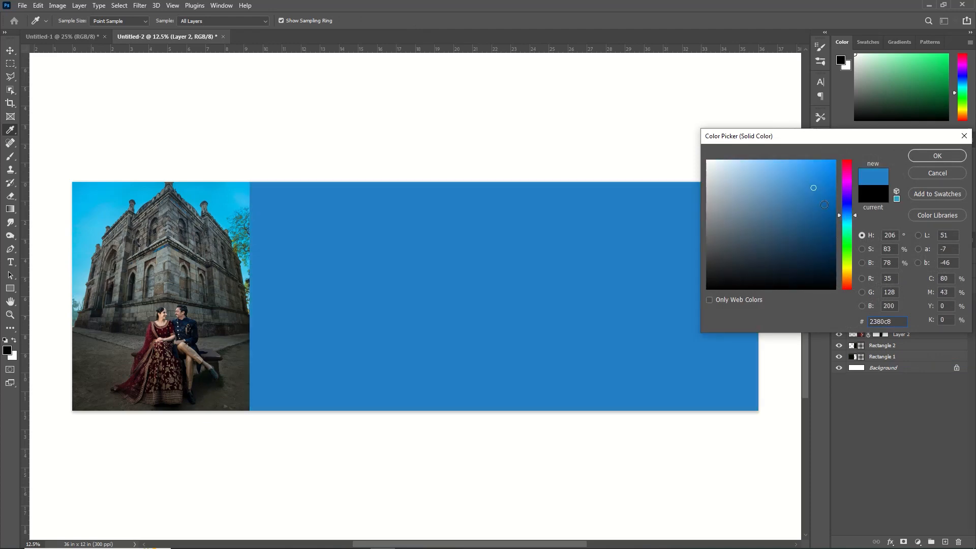
{"action": "left_click", "coordinate": [918, 159]}
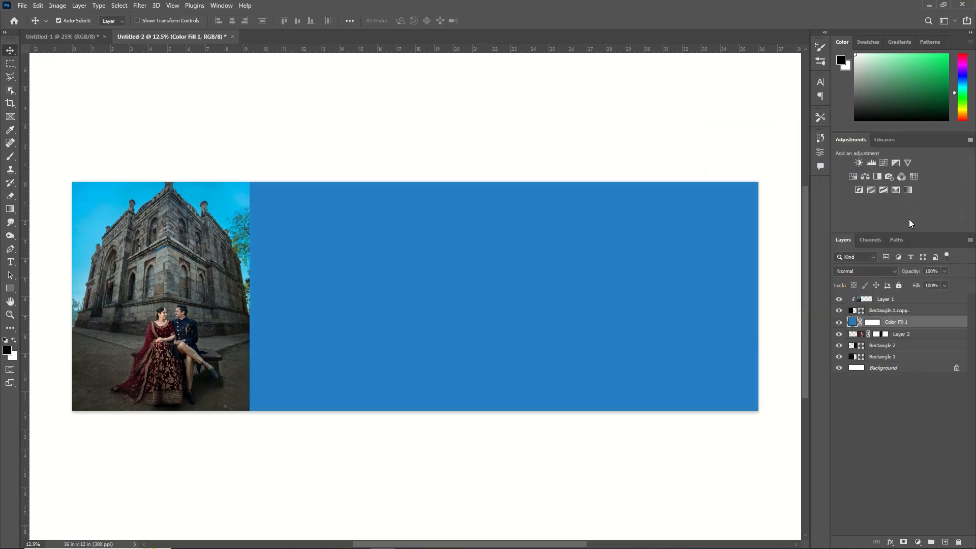
{"action": "left_click", "coordinate": [879, 269]}
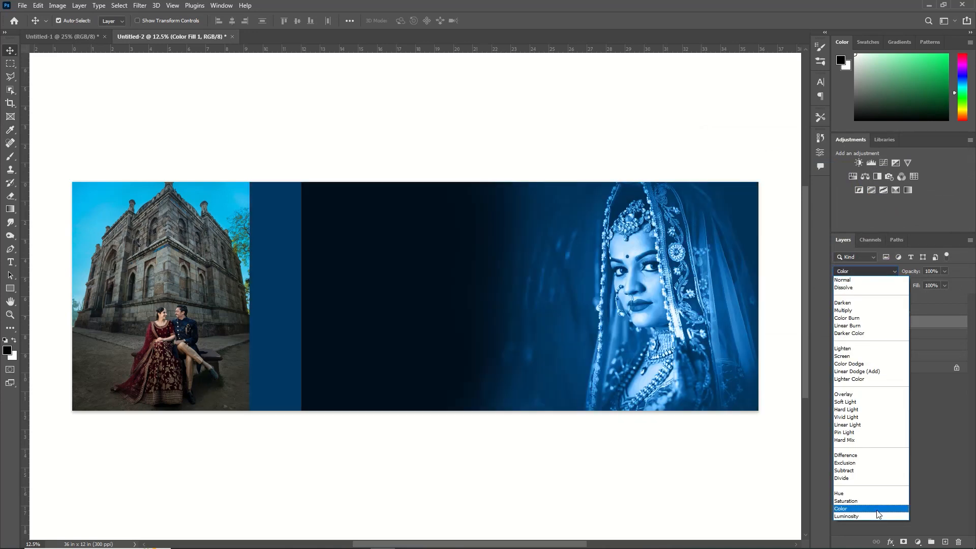
{"action": "left_click", "coordinate": [878, 509]}
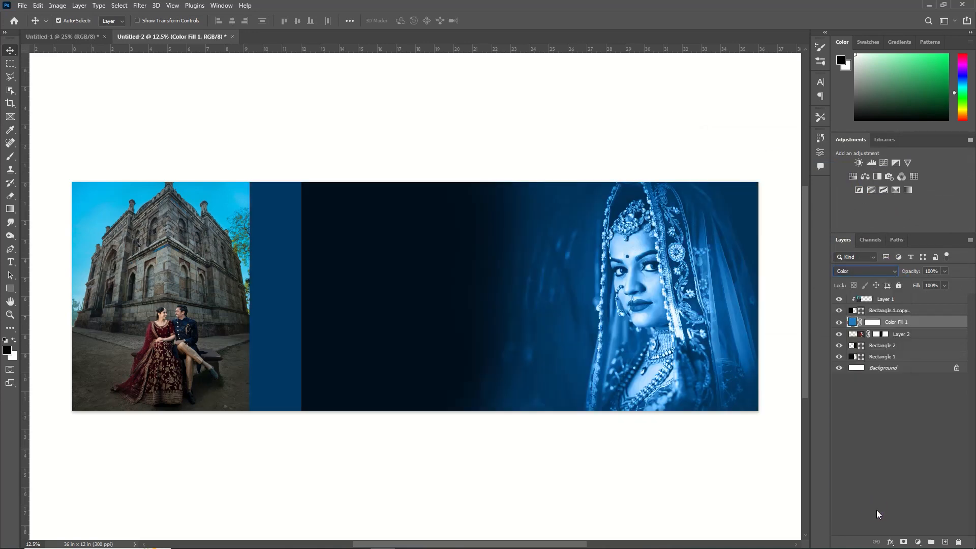
Draw a square rectangle about 5.97 in wide in the dark area and move its layer to the top
{"action": "key", "text": "u"}
{"action": "left_click_drag", "start_coordinate": [326, 218], "coordinate": [486, 332]}
{"action": "left_click", "coordinate": [797, 136]}
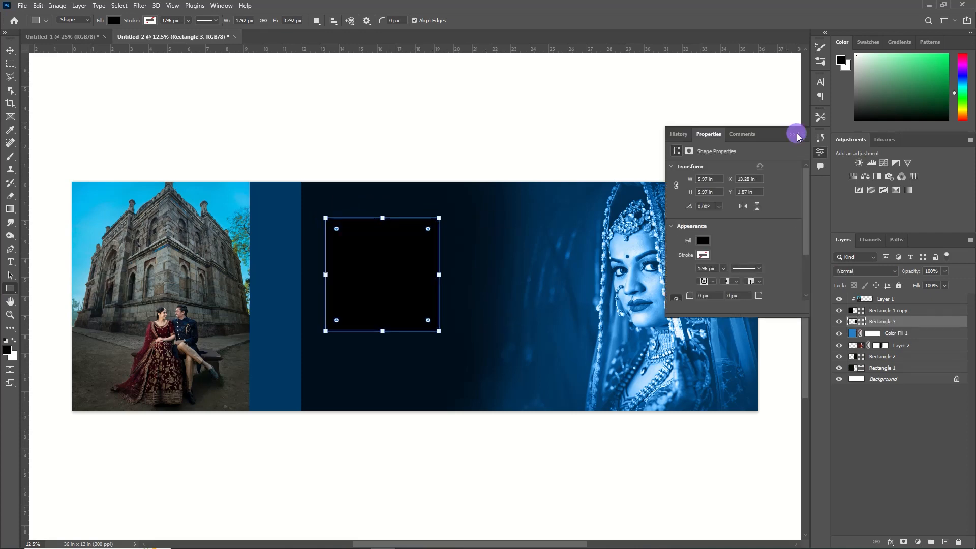
{"action": "left_click_drag", "start_coordinate": [884, 321], "coordinate": [885, 295]}
Place a wedding couple photo into the document over the square
{"action": "left_click", "coordinate": [22, 5]}
{"action": "left_click", "coordinate": [40, 26]}
{"action": "left_click", "coordinate": [173, 94]}
{"action": "left_click", "coordinate": [393, 259]}
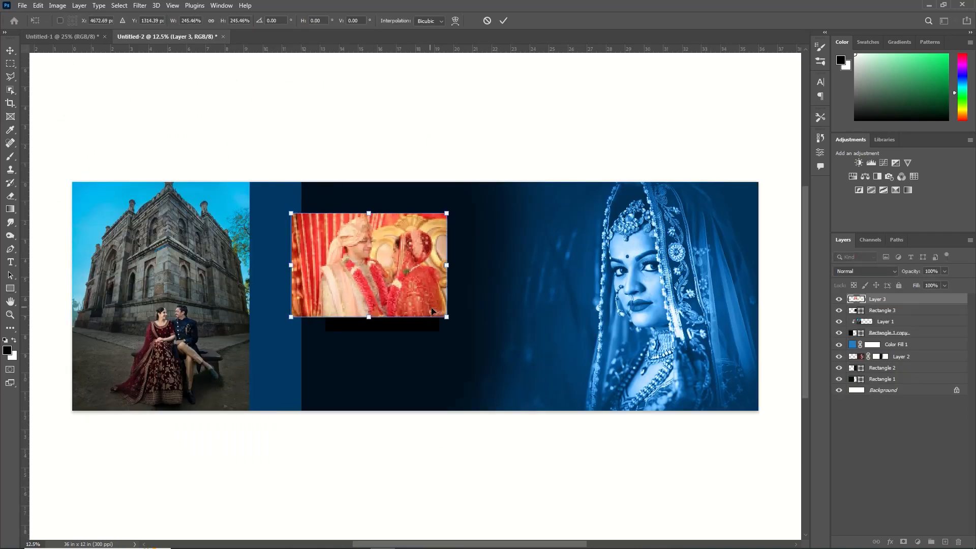
Clip the placed couple photo to the square
{"action": "left_click", "coordinate": [909, 302]}
{"action": "key", "text": "ctrl+alt+g"}
{"action": "key", "text": "v"}
Draw a landscape frame overlapping the square's lower right corner, paste the forehead-touch couple photo and clip it inside
{"action": "mouse_move", "coordinate": [403, 279]}
{"action": "left_mouse_down"}
{"action": "mouse_move", "coordinate": [394, 281]}
{"action": "mouse_move", "coordinate": [596, 371]}
{"action": "left_mouse_up"}
{"action": "key", "text": "u"}
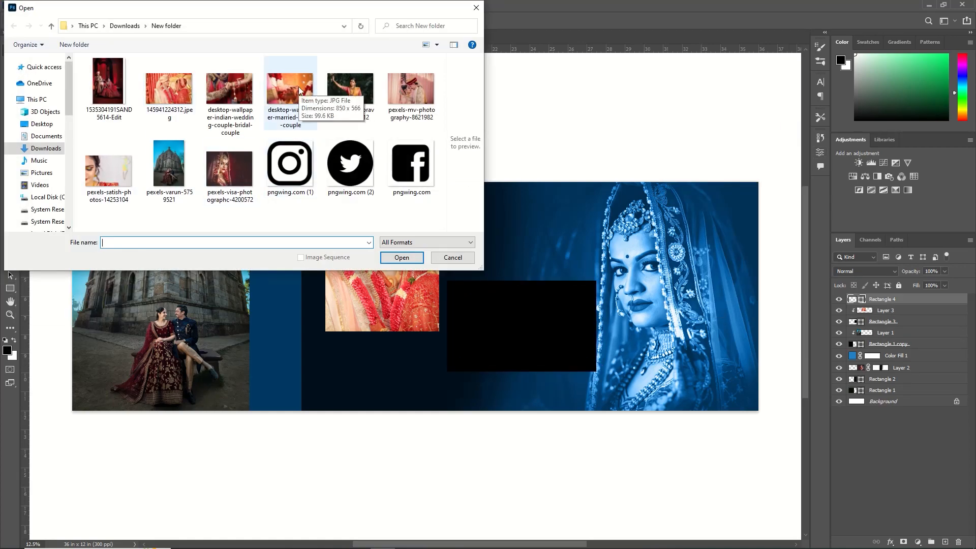
{"action": "double_click", "coordinate": [298, 86]}
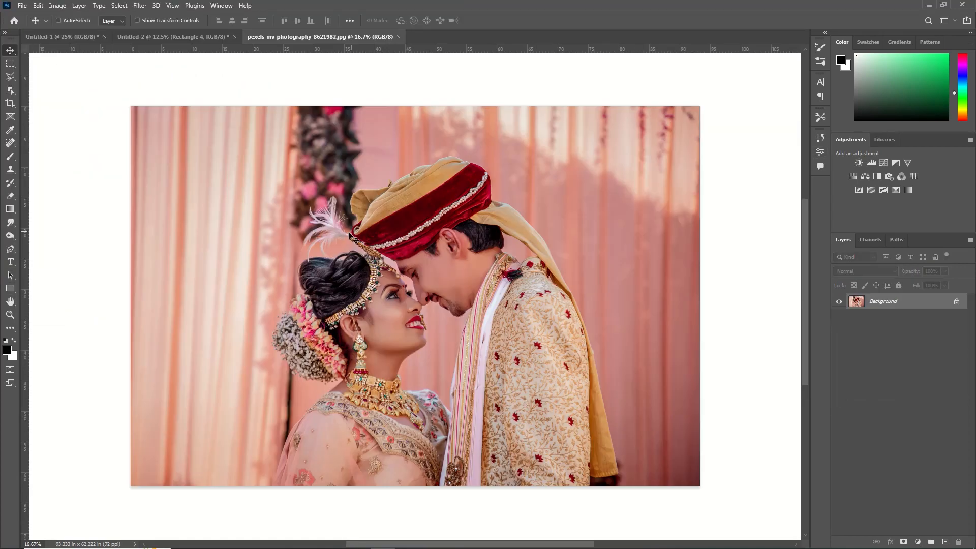
{"action": "left_click", "coordinate": [485, 214]}
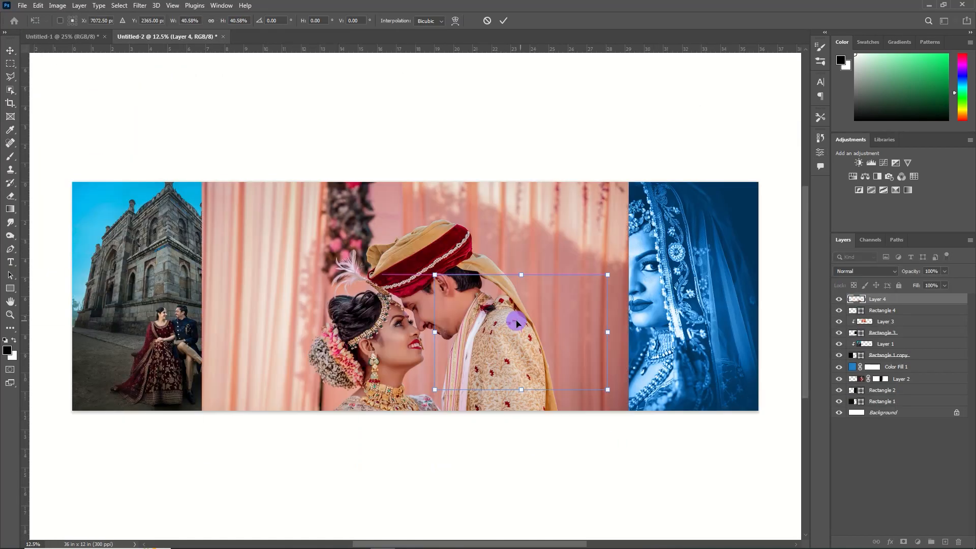
{"action": "right_click", "coordinate": [895, 299]}
{"action": "left_click", "coordinate": [850, 308]}
{"action": "left_click", "coordinate": [884, 310], "text": "shift"}
{"action": "key", "text": "shift+Left"}
{"action": "key", "text": "shift+Left"}
{"action": "key", "text": "shift+Left"}
{"action": "key", "text": "shift+Left"}
{"action": "key", "text": "shift+Left"}
{"action": "key", "text": "shift+Left"}
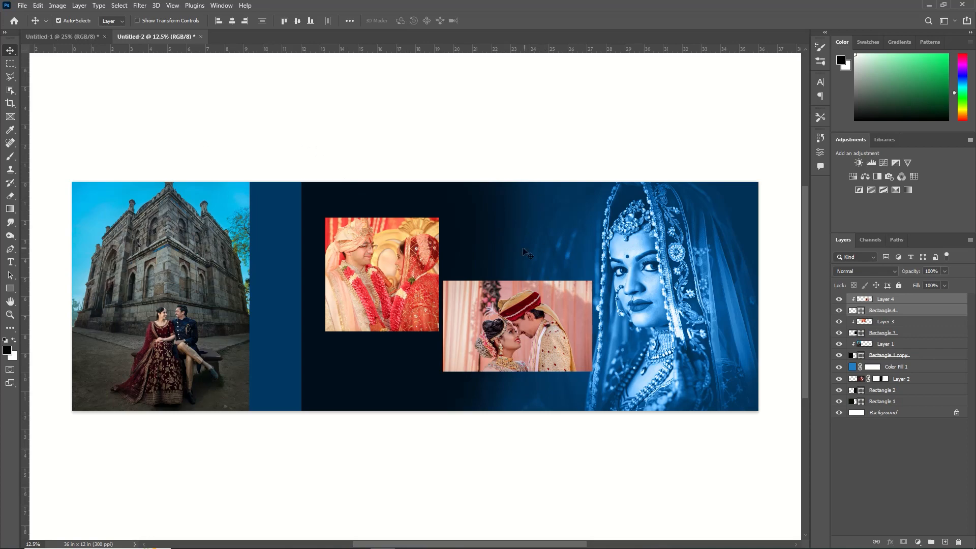
Draw a small rectangle about 2.13 x 2.00 in on the portrait's right edge
{"action": "key", "text": "u"}
{"action": "left_click_drag", "start_coordinate": [683, 242], "coordinate": [722, 279]}
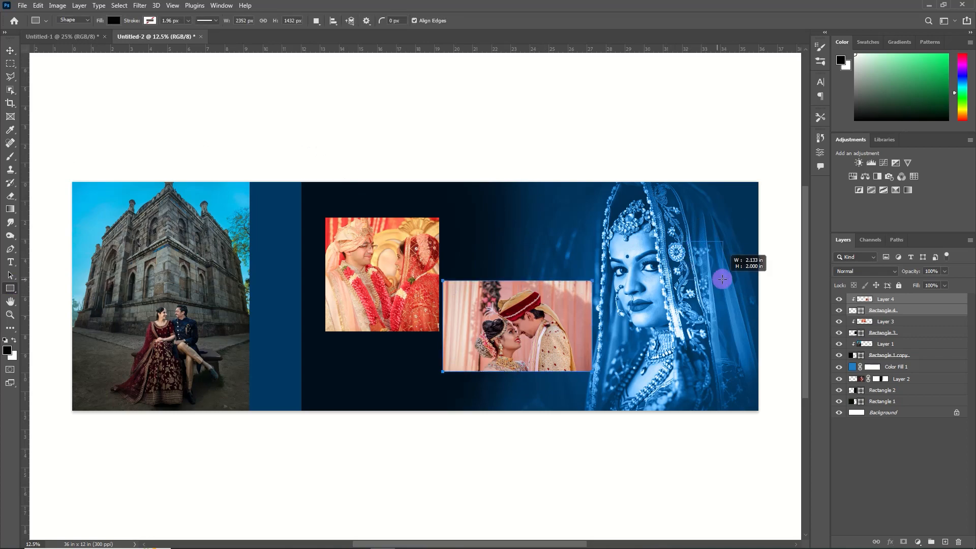
{"action": "left_click", "coordinate": [785, 135]}
Paste the joined-hands photo, clip it to the small rectangle, and scale it to fit
{"action": "left_click", "coordinate": [22, 5]}
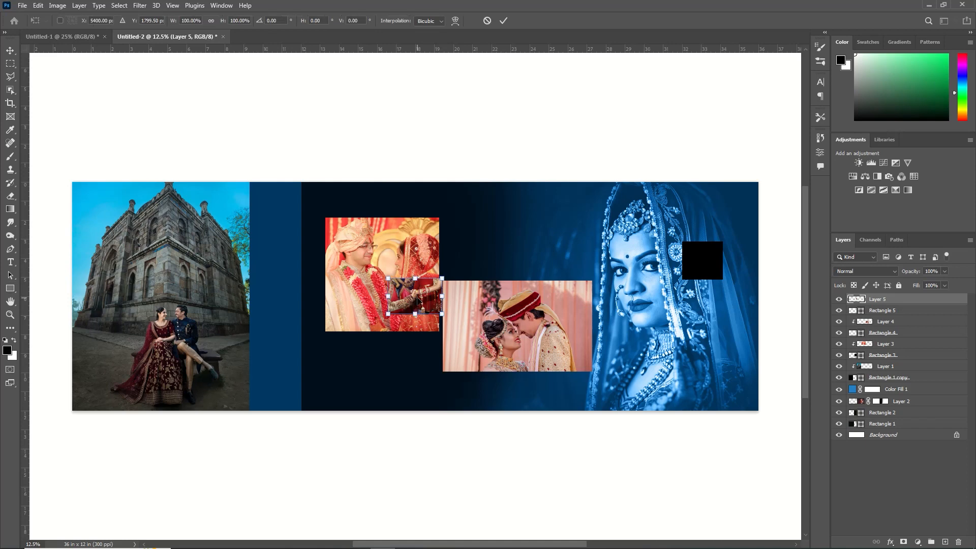
{"action": "key", "text": "ctrl+v"}
{"action": "key", "text": "ctrl+t"}
{"action": "left_click_drag", "start_coordinate": [704, 278], "coordinate": [704, 281]}
{"action": "left_click", "coordinate": [894, 302], "text": "alt"}
{"action": "key", "text": "ctrl+t"}
{"action": "left_click_drag", "start_coordinate": [703, 242], "coordinate": [705, 238]}
{"action": "left_click", "coordinate": [505, 19]}
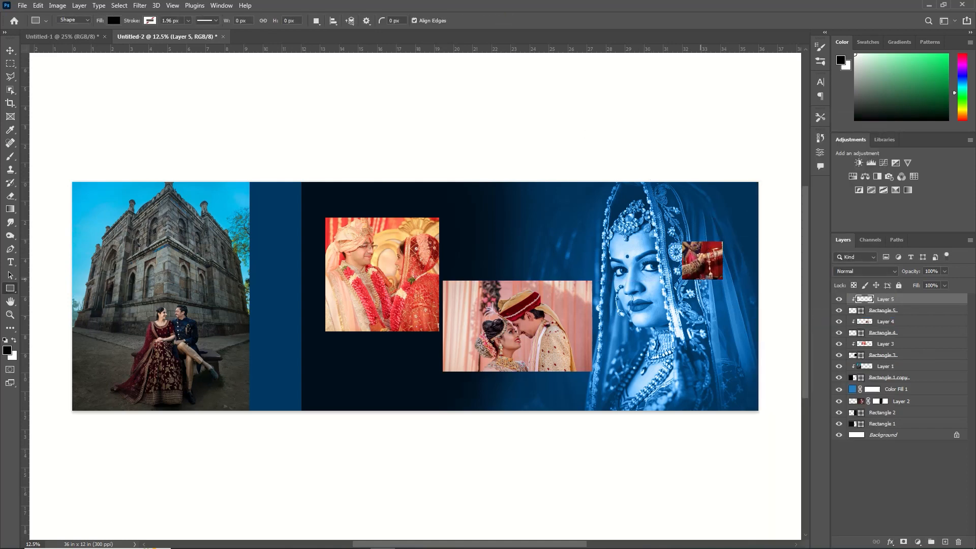
Draw a white rectangle beneath the joined-hands photo at the spread's right edge
{"action": "left_click_drag", "start_coordinate": [703, 280], "coordinate": [764, 307]}
{"action": "left_click", "coordinate": [703, 240]}
{"action": "left_click", "coordinate": [704, 294]}
{"action": "left_click", "coordinate": [795, 135]}
{"action": "left_click", "coordinate": [10, 51]}
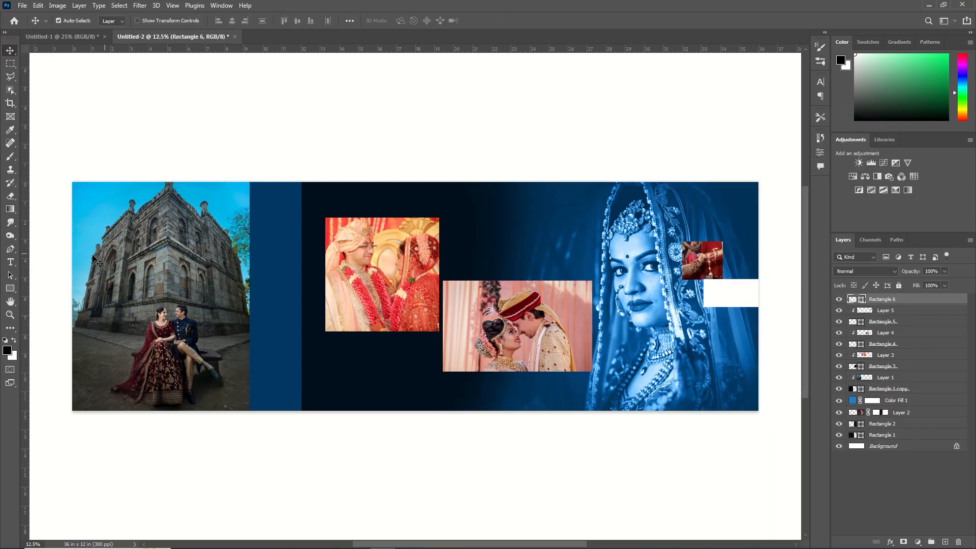
Draw a small rectangle below the white one, paste a photo, scale it and clip it inside
{"action": "key", "text": "u"}
{"action": "left_click_drag", "start_coordinate": [726, 307], "coordinate": [761, 340]}
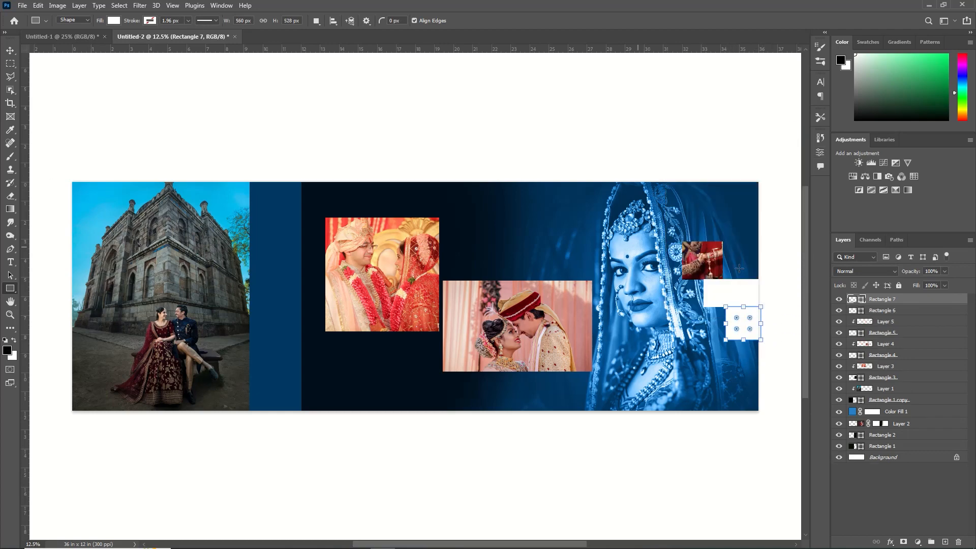
{"action": "left_click", "coordinate": [22, 5]}
{"action": "left_click", "coordinate": [35, 27]}
{"action": "left_click", "coordinate": [305, 96]}
{"action": "left_click", "coordinate": [398, 255]}
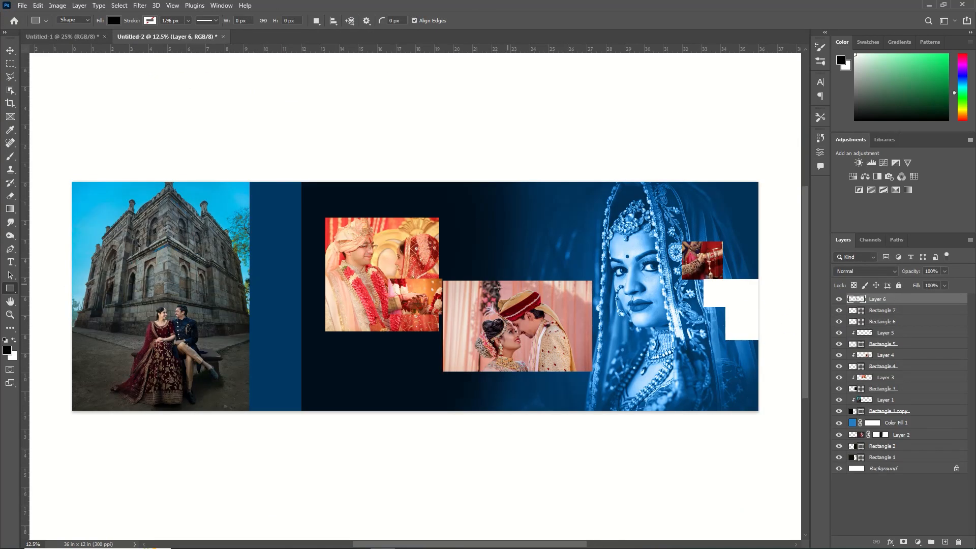
{"action": "key", "text": "ctrl+t"}
{"action": "left_click_drag", "start_coordinate": [419, 296], "coordinate": [745, 323]}
{"action": "key", "text": "Return"}
{"action": "right_click", "coordinate": [912, 300]}
{"action": "left_click", "coordinate": [809, 314]}
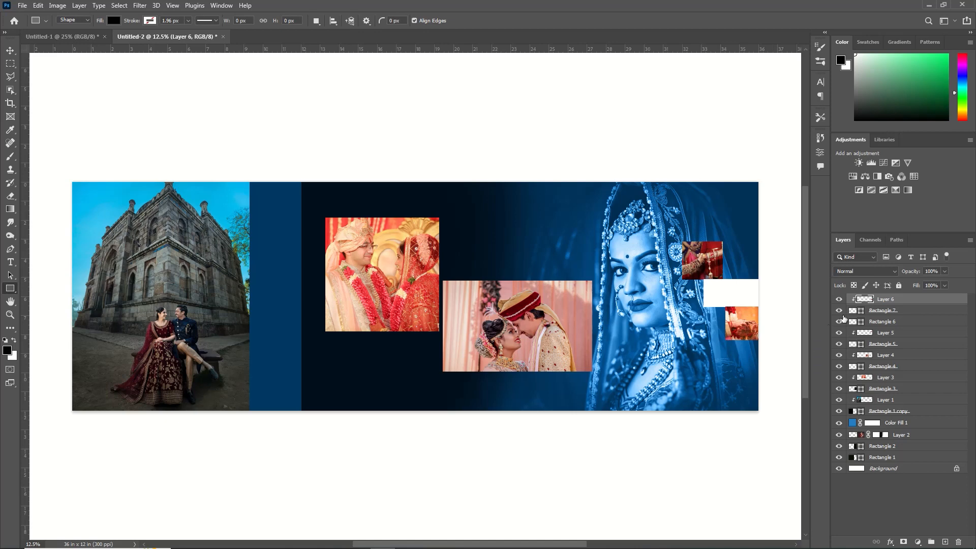
Nudge the lower small clipped photo and its frame into position
{"action": "left_click", "coordinate": [868, 311], "text": "shift"}
{"action": "left_click", "coordinate": [10, 51]}
{"action": "key", "text": "shift+Down"}
{"action": "key", "text": "shift+Down"}
{"action": "key", "text": "shift+Down"}
{"action": "left_click", "coordinate": [705, 256]}
{"action": "left_click", "coordinate": [854, 343], "text": "shift"}
{"action": "key", "text": "shift+Up"}
{"action": "key", "text": "shift+Up"}
{"action": "key", "text": "shift+Up"}
{"action": "left_click", "coordinate": [885, 299]}
{"action": "left_click", "coordinate": [854, 310], "text": "ctrl"}
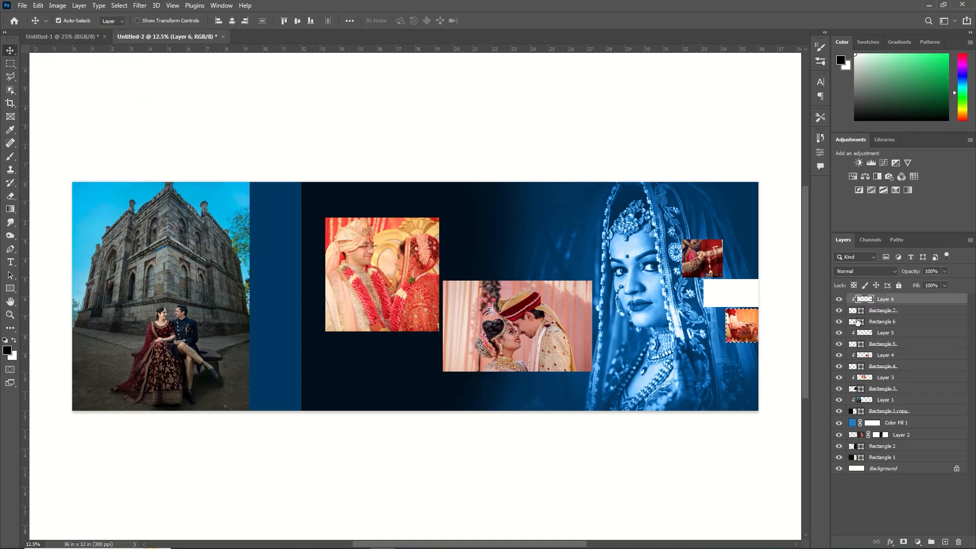
{"action": "key", "text": "ctrl+d"}
{"action": "left_click", "coordinate": [852, 311], "text": "shift"}
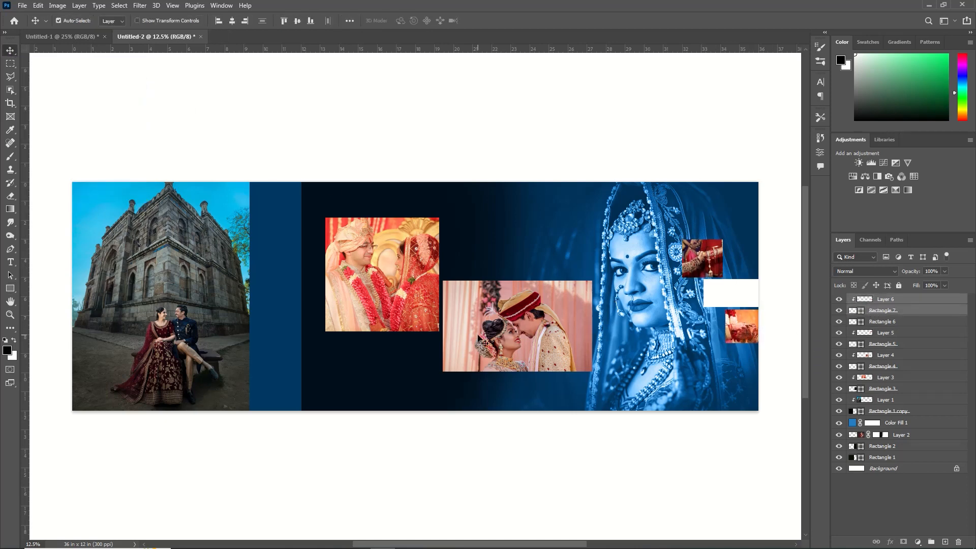
Add a guide and draw a wide band about 27.25 x 2.64 in across the lower spread, filled light green
{"action": "key", "text": "u"}
{"action": "mouse_move", "coordinate": [362, 49]}
{"action": "left_mouse_down"}
{"action": "mouse_move", "coordinate": [349, 218]}
{"action": "mouse_move", "coordinate": [357, 343]}
{"action": "left_mouse_up"}
{"action": "mouse_move", "coordinate": [251, 343]}
{"action": "left_mouse_down"}
{"action": "mouse_move", "coordinate": [364, 405]}
{"action": "mouse_move", "coordinate": [770, 393]}
{"action": "left_mouse_up"}
{"action": "left_click", "coordinate": [703, 240]}
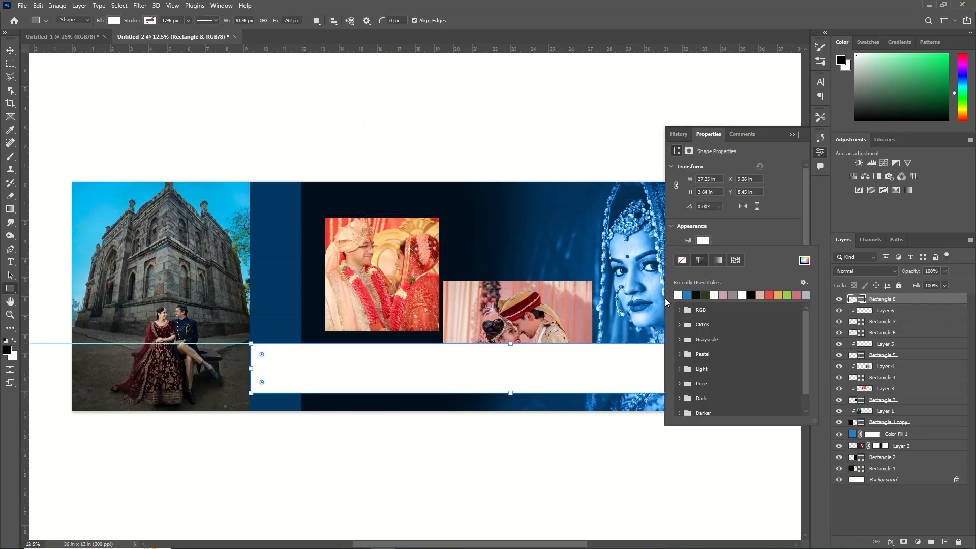
{"action": "left_click", "coordinate": [805, 261]}
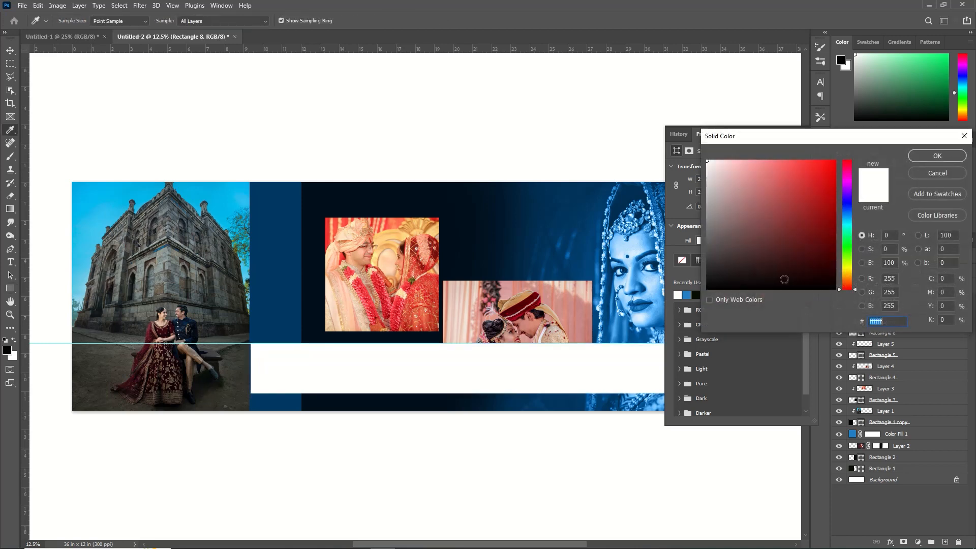
{"action": "left_click", "coordinate": [849, 237]}
{"action": "left_click", "coordinate": [748, 192]}
{"action": "left_click", "coordinate": [928, 155]}
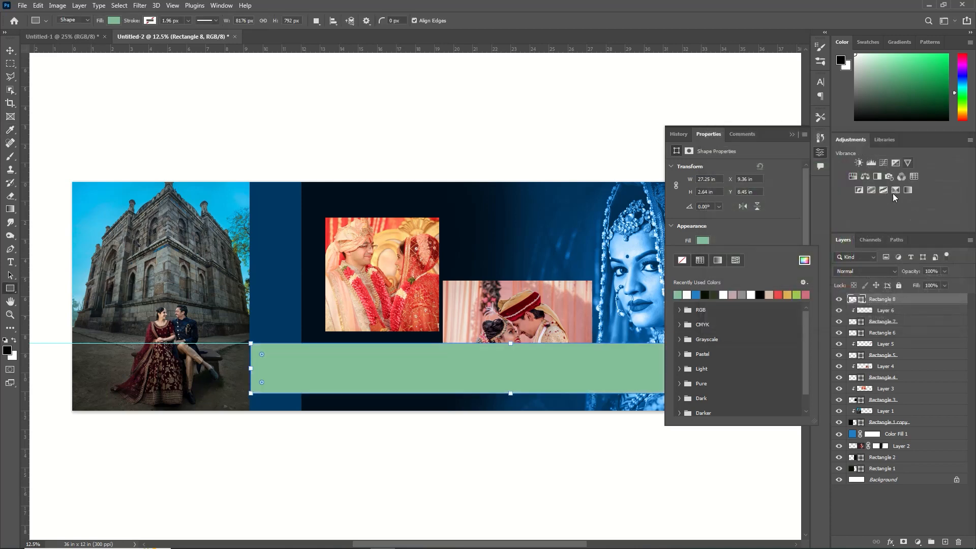
{"action": "left_click", "coordinate": [795, 137]}
{"action": "left_click", "coordinate": [795, 137]}
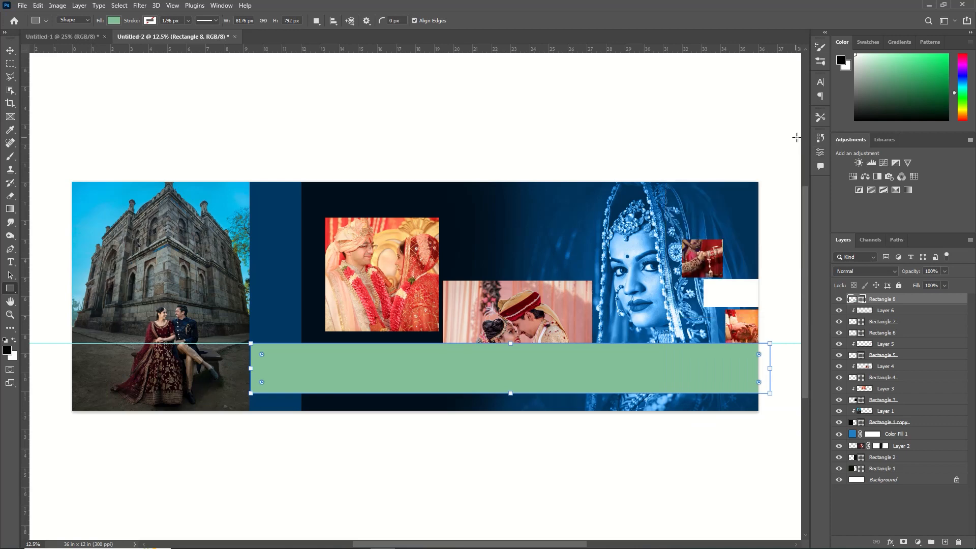
Set the green band's blend mode to Multiply and remove the guide
{"action": "key", "text": "v"}
{"action": "left_click", "coordinate": [876, 270]}
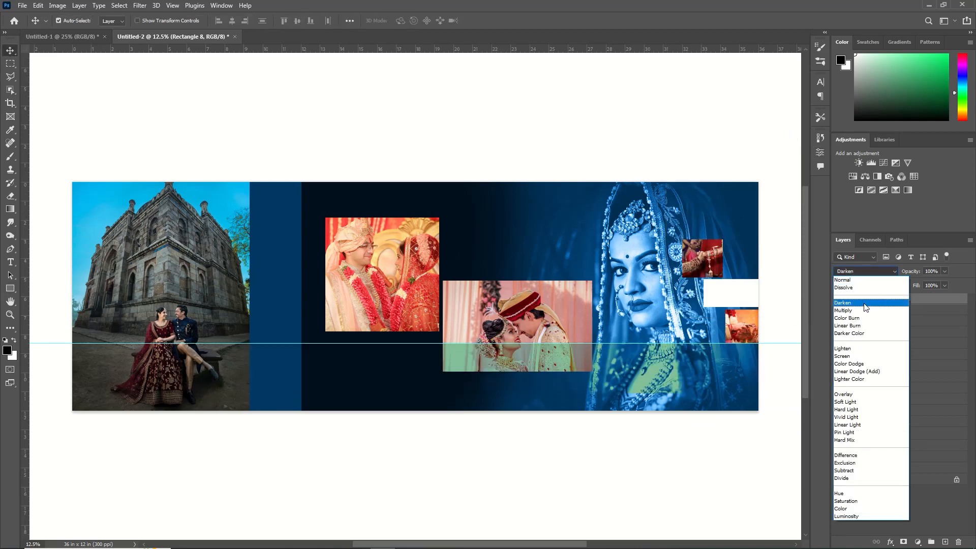
{"action": "left_click", "coordinate": [859, 311]}
{"action": "left_click_drag", "start_coordinate": [240, 344], "coordinate": [303, 48]}
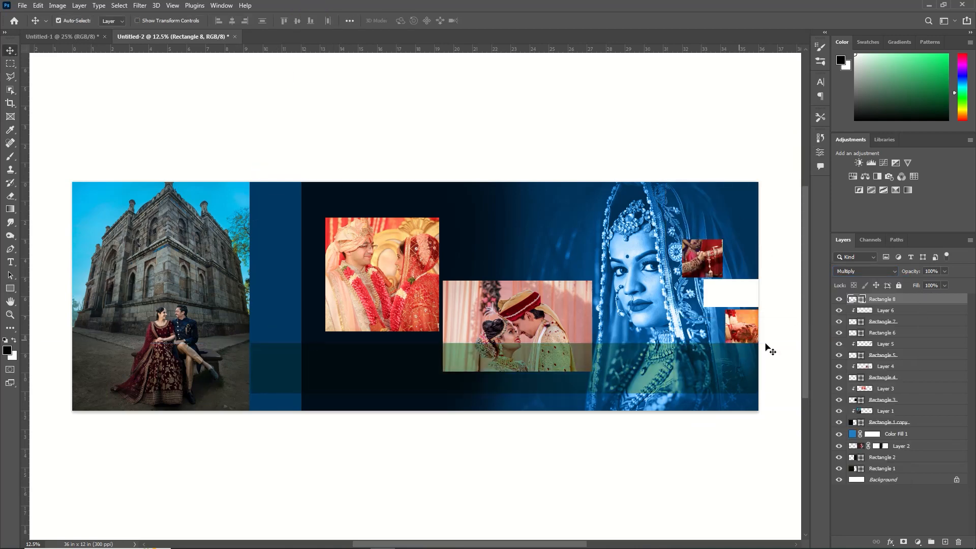
{"action": "left_click", "coordinate": [747, 346]}
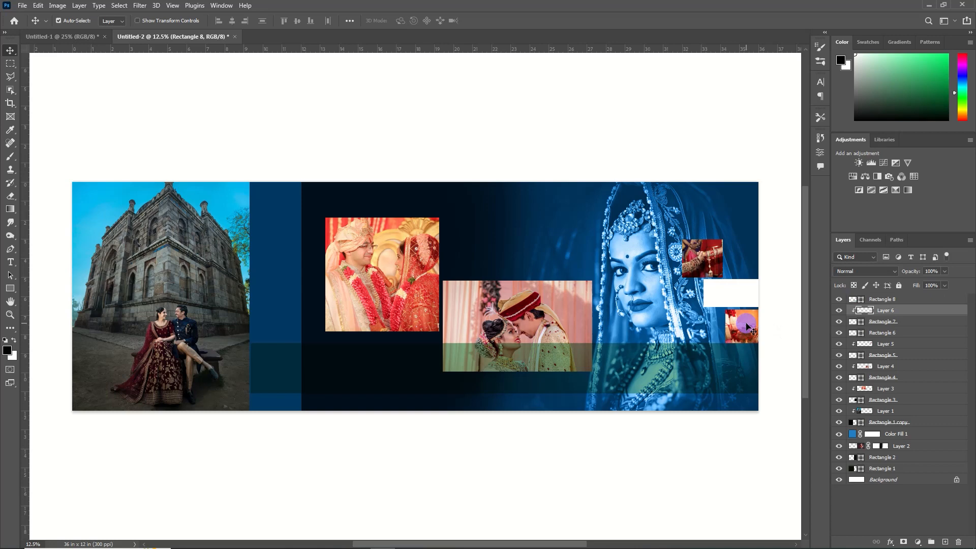
Move the lower small clipped photo down onto the band area
{"action": "left_click", "coordinate": [870, 322], "text": "ctrl"}
{"action": "key", "text": "shift+Down"}
{"action": "key", "text": "shift+Down"}
{"action": "key", "text": "shift+Down"}
{"action": "key", "text": "shift+Down"}
{"action": "key", "text": "shift+Down"}
{"action": "key", "text": "shift+Down"}
{"action": "key", "text": "shift+Down"}
{"action": "key", "text": "shift+Down"}
{"action": "key", "text": "shift+Down"}
{"action": "key", "text": "shift+Down"}
{"action": "key", "text": "shift+Down"}
{"action": "key", "text": "shift+Down"}
{"action": "key", "text": "shift+Down"}
{"action": "key", "text": "shift+Down"}
{"action": "key", "text": "shift+Down"}
{"action": "key", "text": "shift+Down"}
{"action": "key", "text": "shift+Down"}
{"action": "key", "text": "shift+Down"}
{"action": "key", "text": "shift+Down"}
{"action": "key", "text": "shift+Down"}
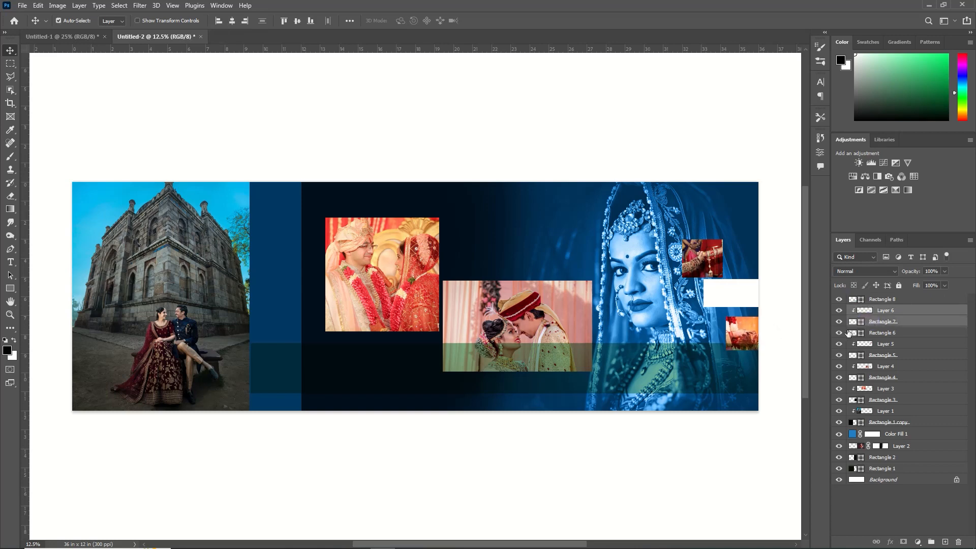
{"action": "key", "text": "shift+Down"}
{"action": "key", "text": "shift+Down"}
{"action": "key", "text": "shift+Down"}
{"action": "key", "text": "shift+Down"}
{"action": "key", "text": "shift+Down"}
{"action": "key", "text": "shift+Down"}
{"action": "key", "text": "shift+Down"}
{"action": "key", "text": "shift+Down"}
{"action": "key", "text": "shift+Down"}
{"action": "key", "text": "shift+Down"}
{"action": "key", "text": "shift+Down"}
{"action": "key", "text": "shift+Down"}
{"action": "key", "text": "shift+Down"}
{"action": "key", "text": "shift+Down"}
{"action": "key", "text": "shift+Down"}
{"action": "key", "text": "shift+Down"}
{"action": "key", "text": "shift+Down"}
{"action": "key", "text": "shift+Down"}
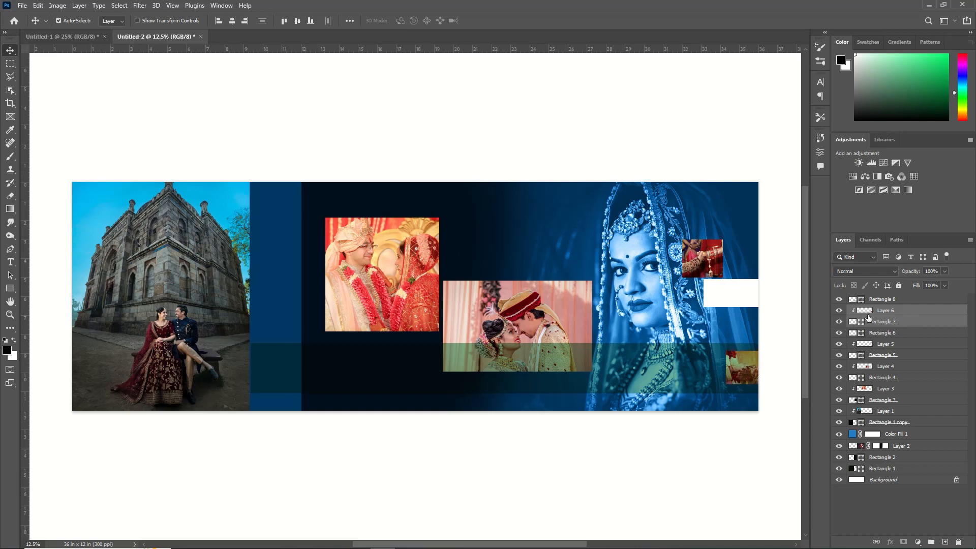
Move the white rectangle lower and shift the joined-hands photo to the spread's right edge
{"action": "left_click_drag", "start_coordinate": [892, 311], "coordinate": [890, 298]}
{"action": "left_click_drag", "start_coordinate": [726, 291], "coordinate": [725, 316]}
{"action": "left_click", "coordinate": [704, 260]}
{"action": "left_click", "coordinate": [883, 355], "text": "shift"}
{"action": "left_click_drag", "start_coordinate": [708, 262], "coordinate": [751, 268]}
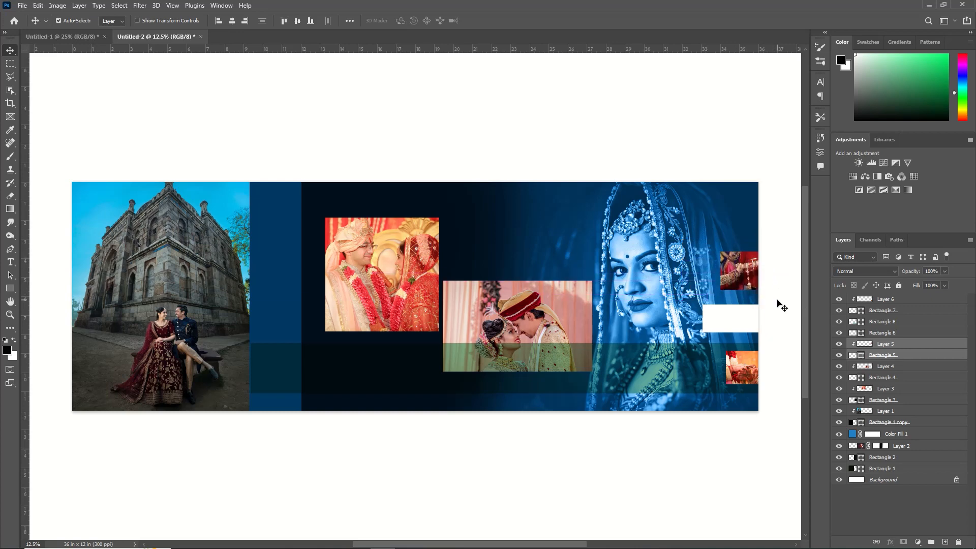
Move the green band layer down the stack beneath the photo layers
{"action": "left_click", "coordinate": [489, 323]}
{"action": "left_click", "coordinate": [878, 377], "text": "shift"}
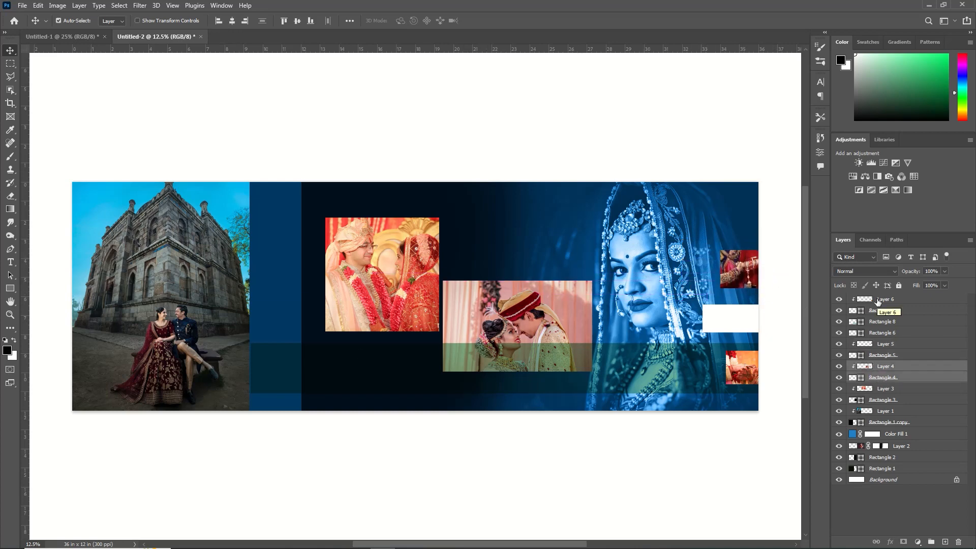
{"action": "left_click", "coordinate": [880, 300]}
{"action": "left_click_drag", "start_coordinate": [873, 325], "coordinate": [891, 423]}
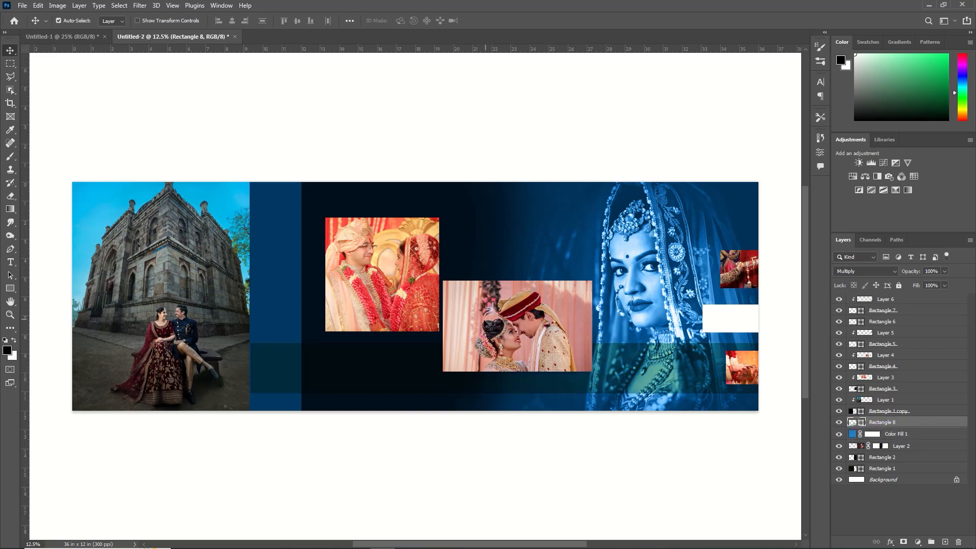
Lower the forehead-touch couple photo's opacity to 69%
{"action": "left_click", "coordinate": [380, 261]}
{"action": "left_click_drag", "start_coordinate": [919, 276], "coordinate": [895, 274]}
{"action": "left_click", "coordinate": [545, 338]}
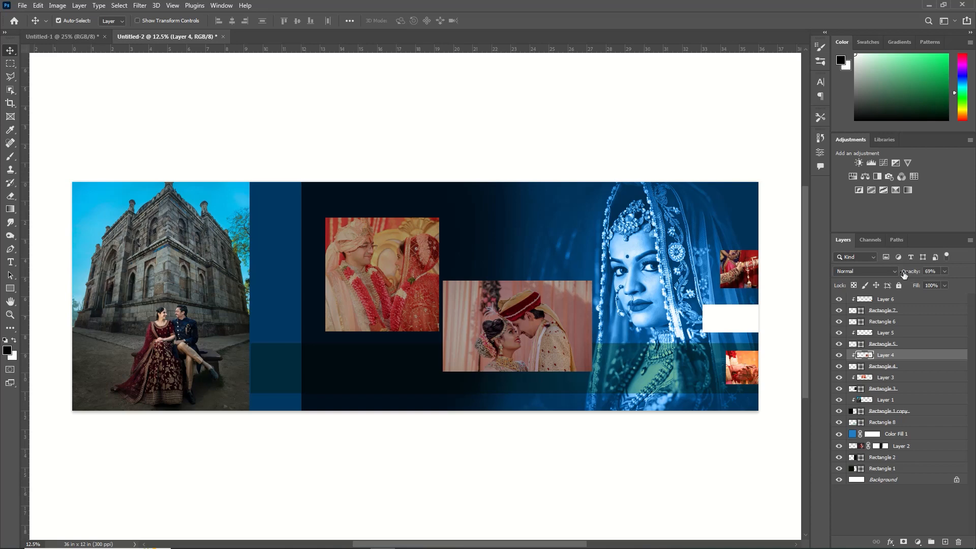
Bring a floral ornament from the other document and scale and rotate it beside the bride's head
{"action": "left_click", "coordinate": [87, 36]}
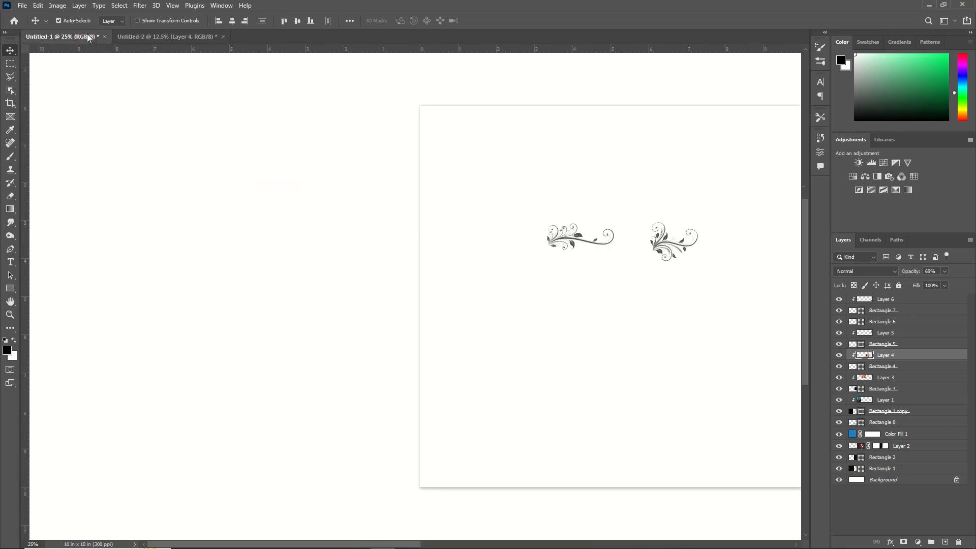
{"action": "left_click_drag", "start_coordinate": [632, 203], "coordinate": [625, 240]}
{"action": "key", "text": "ctrl+t"}
{"action": "left_click_drag", "start_coordinate": [637, 183], "coordinate": [544, 340]}
{"action": "left_click_drag", "start_coordinate": [605, 193], "coordinate": [544, 195]}
{"action": "left_click_drag", "start_coordinate": [544, 195], "coordinate": [589, 189]}
{"action": "key", "text": "Return"}
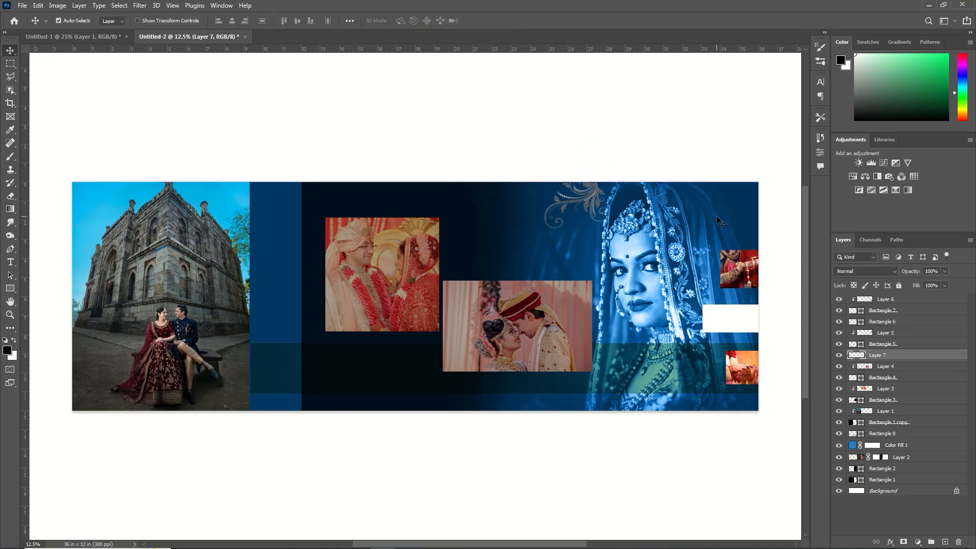
Set the ornament's blend mode to Divide and its opacity to 35%
{"action": "left_click", "coordinate": [895, 270]}
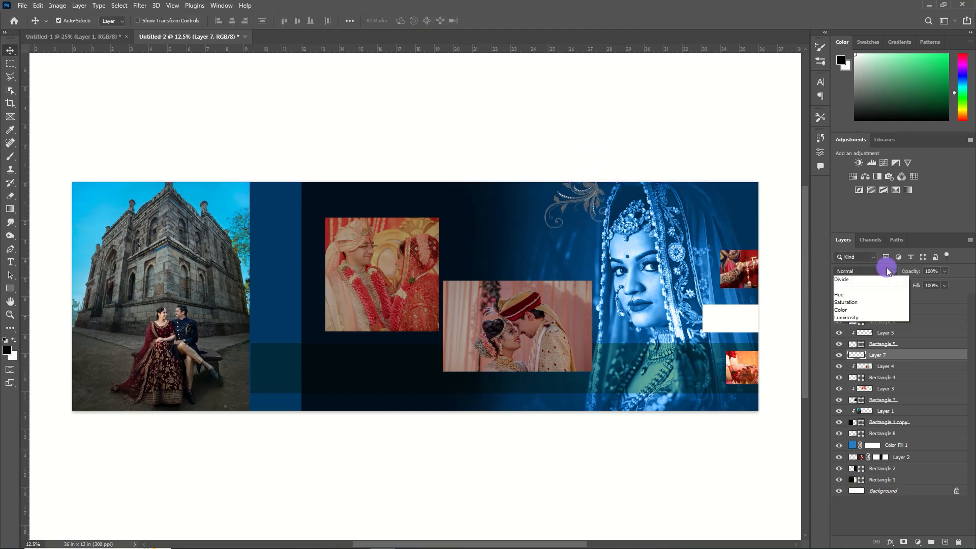
{"action": "left_click", "coordinate": [874, 480]}
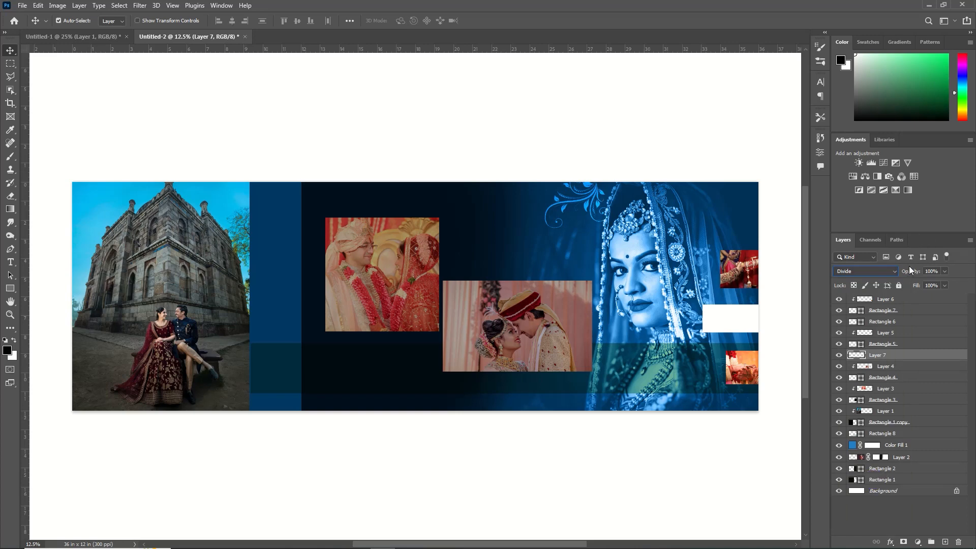
{"action": "left_click_drag", "start_coordinate": [909, 272], "coordinate": [895, 270]}
{"action": "left_click_drag", "start_coordinate": [914, 275], "coordinate": [900, 272]}
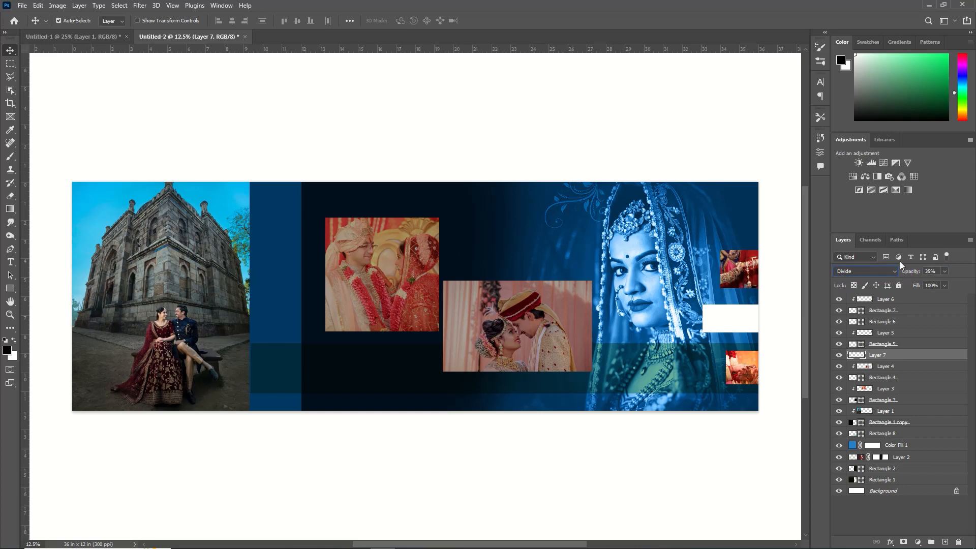
Bring the second ornament in below the forehead-touch photo and set its blend mode to Darken
{"action": "left_click", "coordinate": [96, 38]}
{"action": "left_click_drag", "start_coordinate": [555, 219], "coordinate": [398, 199]}
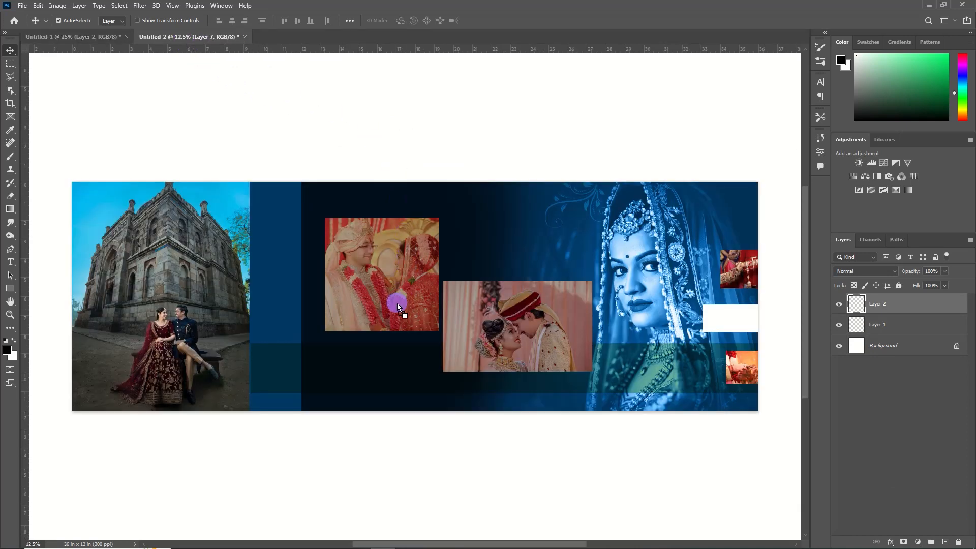
{"action": "left_click_drag", "start_coordinate": [520, 399], "coordinate": [496, 399]}
{"action": "key", "text": "ctrl+t"}
{"action": "left_click", "coordinate": [503, 20]}
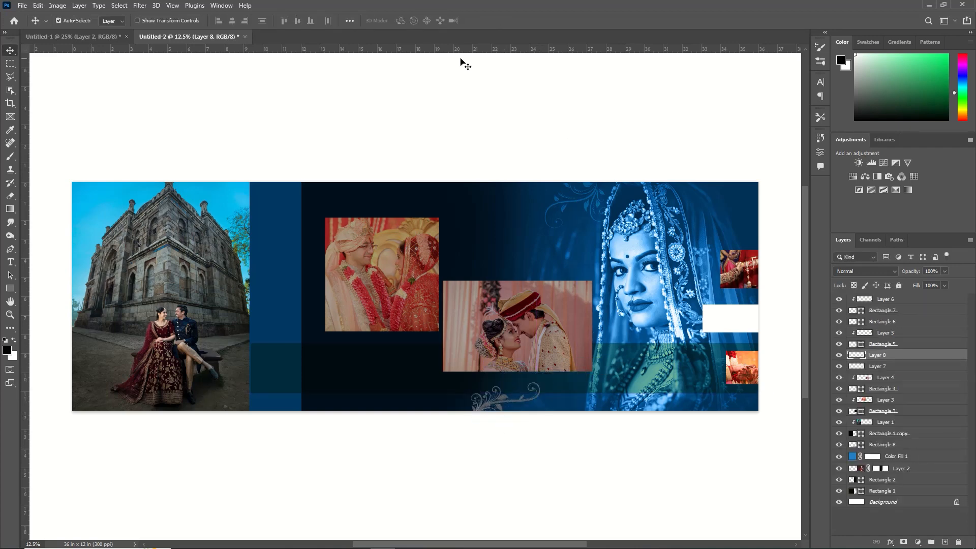
{"action": "left_click", "coordinate": [875, 272]}
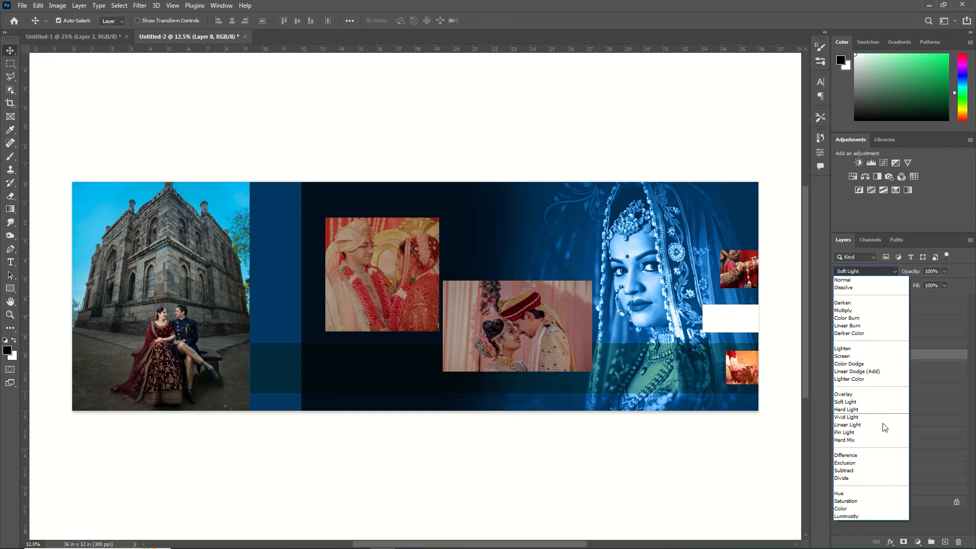
{"action": "left_click", "coordinate": [884, 302]}
Stretch the green band to the spread's left edge and move it above the first photo layer
{"action": "left_click", "coordinate": [270, 365], "text": "ctrl"}
{"action": "key", "text": "ctrl+t"}
{"action": "left_click_drag", "start_coordinate": [251, 368], "coordinate": [64, 368]}
{"action": "left_click", "coordinate": [503, 21]}
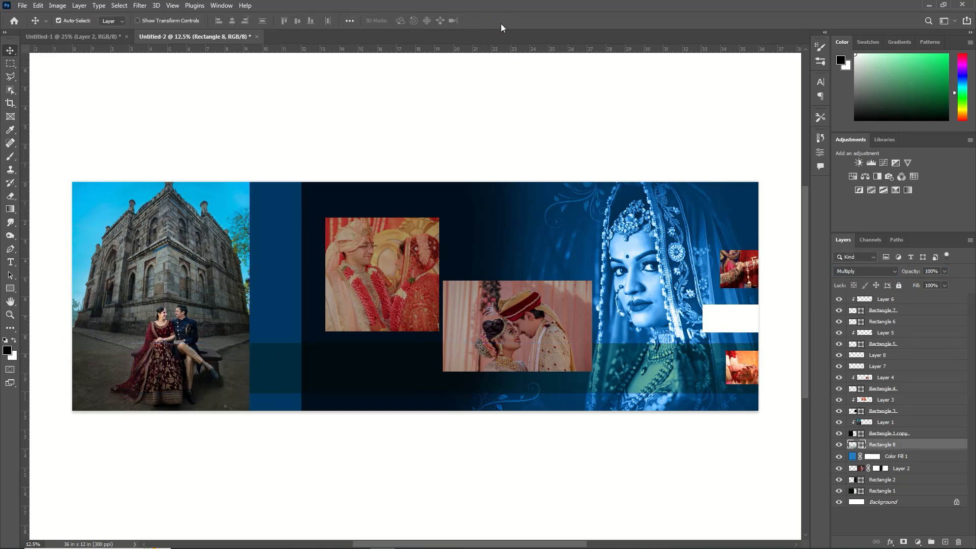
{"action": "left_click", "coordinate": [188, 296]}
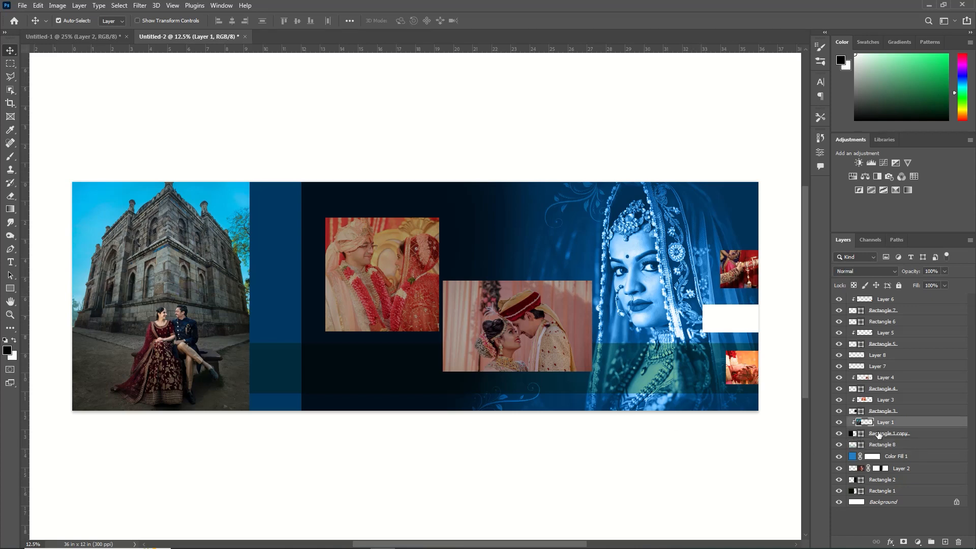
{"action": "left_click_drag", "start_coordinate": [864, 444], "coordinate": [868, 421]}
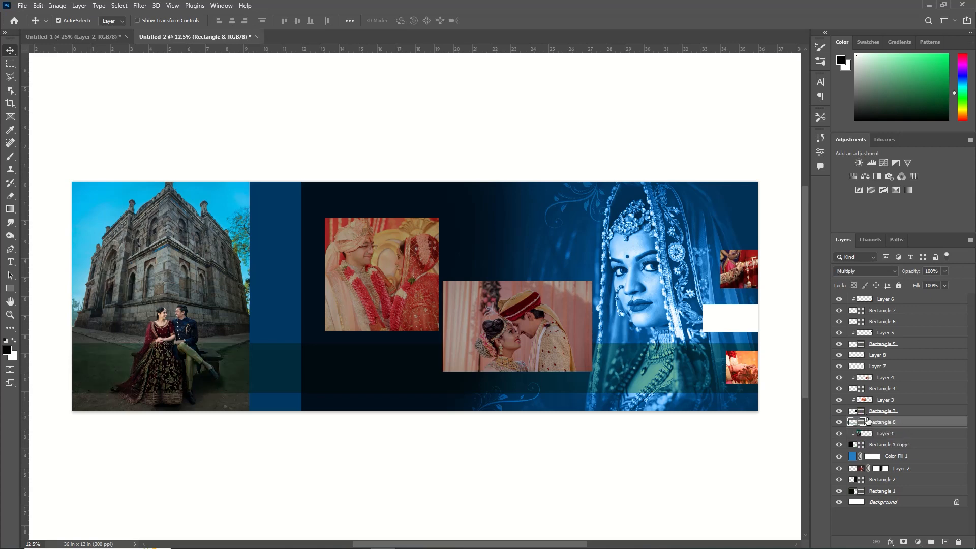
Add the text "Beautiful" on the band in Adreena Script Demo at 60 pt with colour fff3f3
{"action": "left_click", "coordinate": [10, 262]}
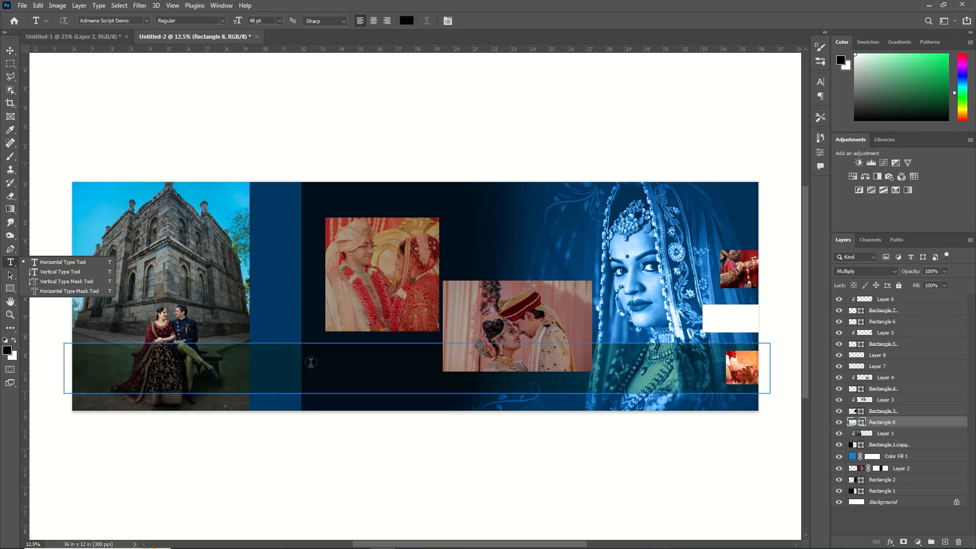
{"action": "left_click", "coordinate": [51, 264]}
{"action": "left_click", "coordinate": [317, 366]}
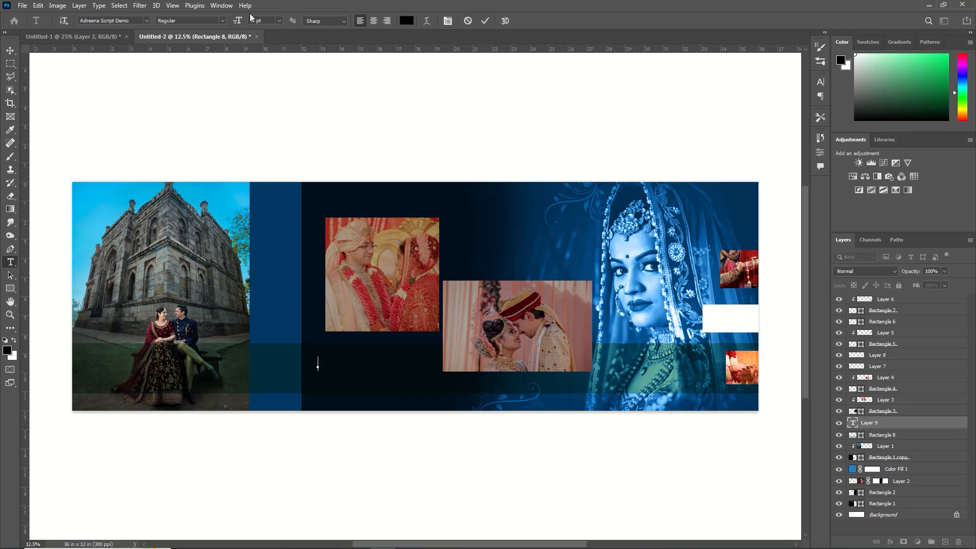
{"action": "left_click", "coordinate": [279, 21]}
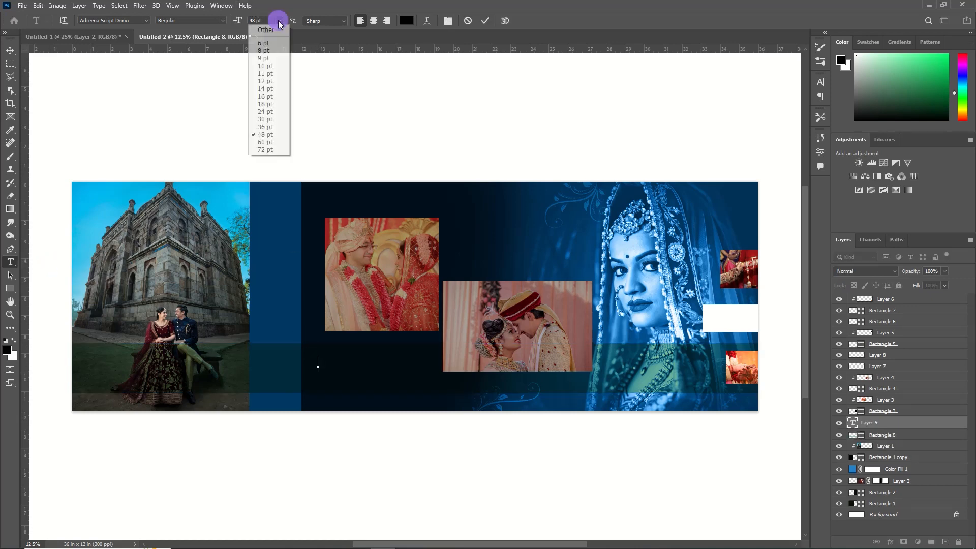
{"action": "left_click", "coordinate": [280, 142]}
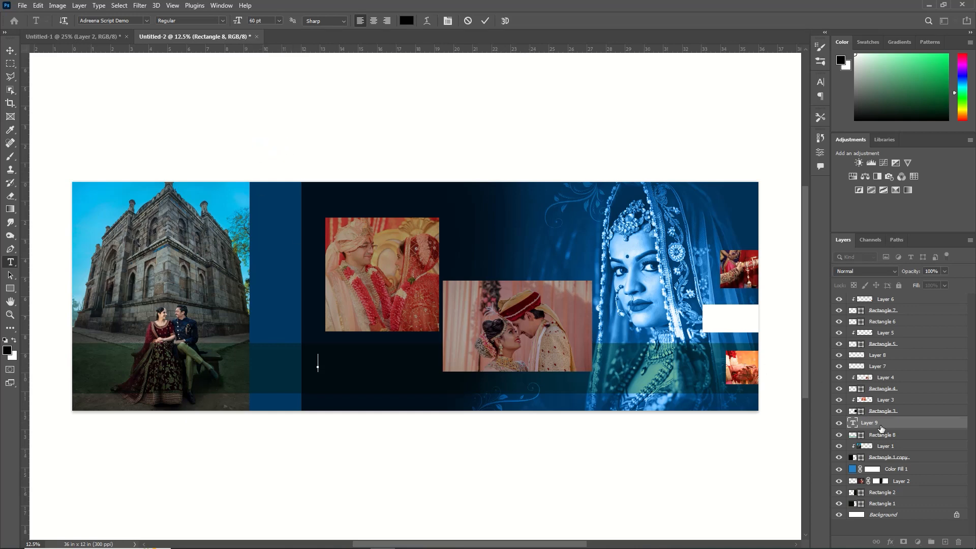
{"action": "left_click", "coordinate": [405, 21]}
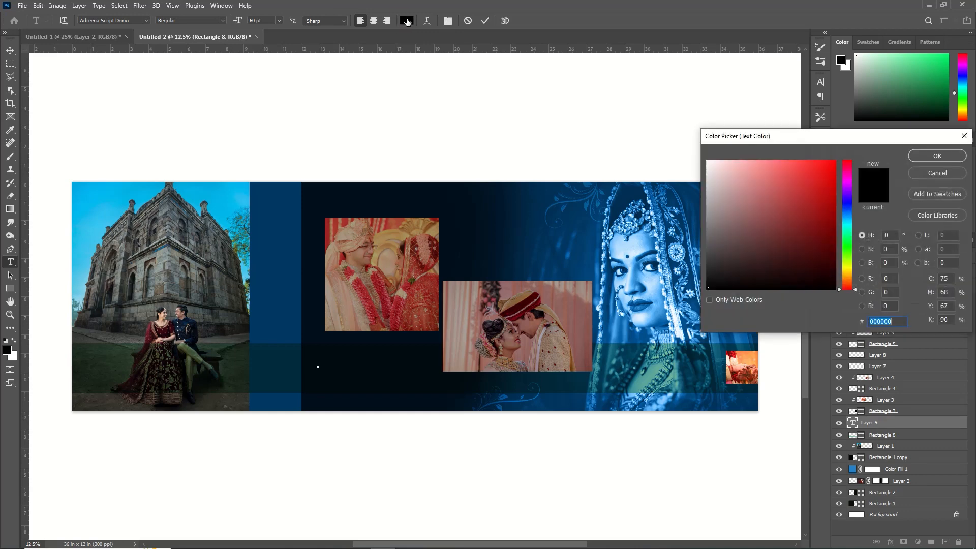
{"action": "left_click", "coordinate": [713, 160]}
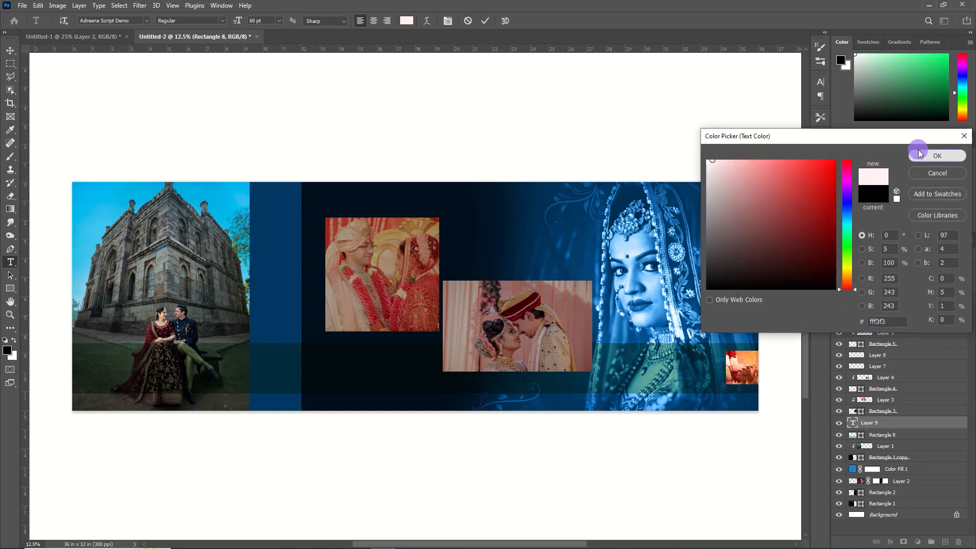
{"action": "left_click", "coordinate": [937, 155]}
{"action": "type", "text": "Beautiful"}
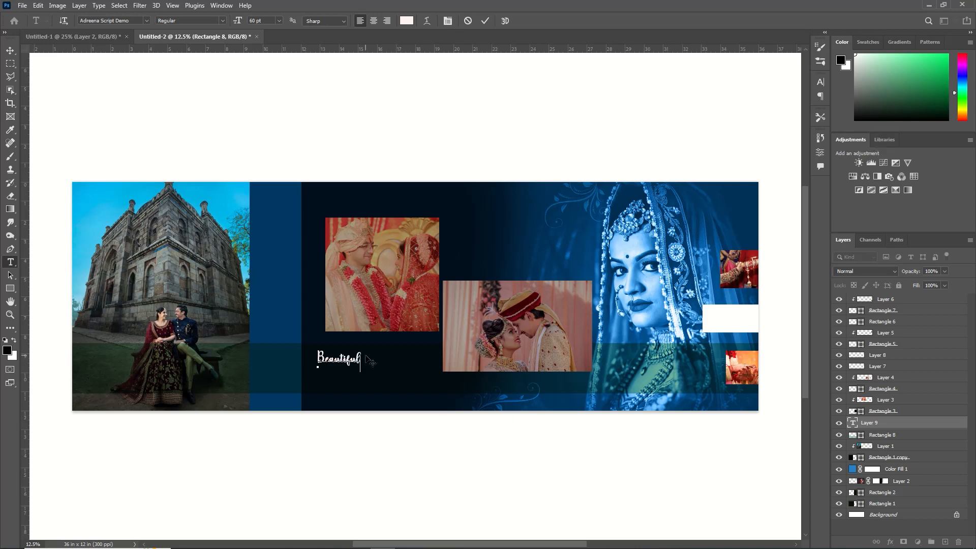
Change the Beautiful text's font to Staccato222 BT and commit the edit
{"action": "left_click_drag", "start_coordinate": [361, 355], "coordinate": [302, 355]}
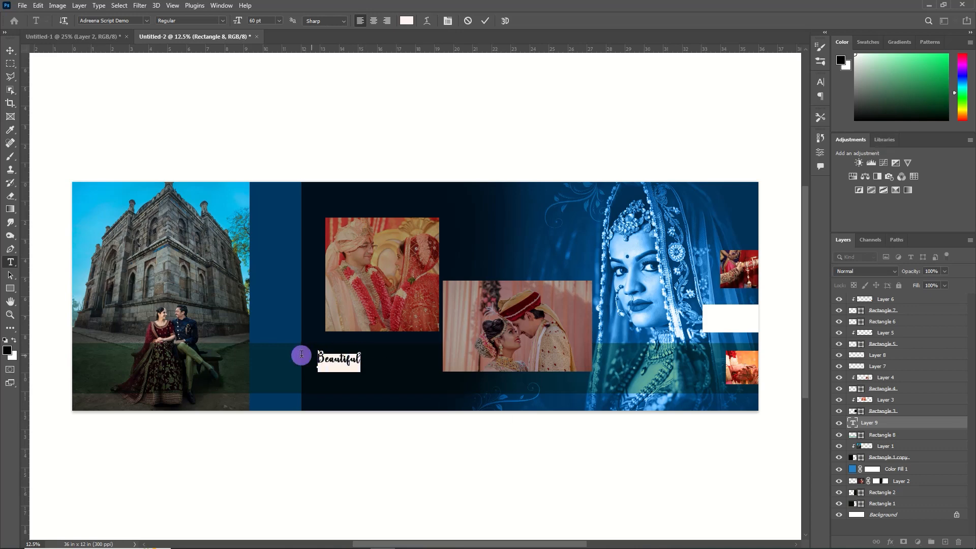
{"action": "left_click", "coordinate": [145, 21]}
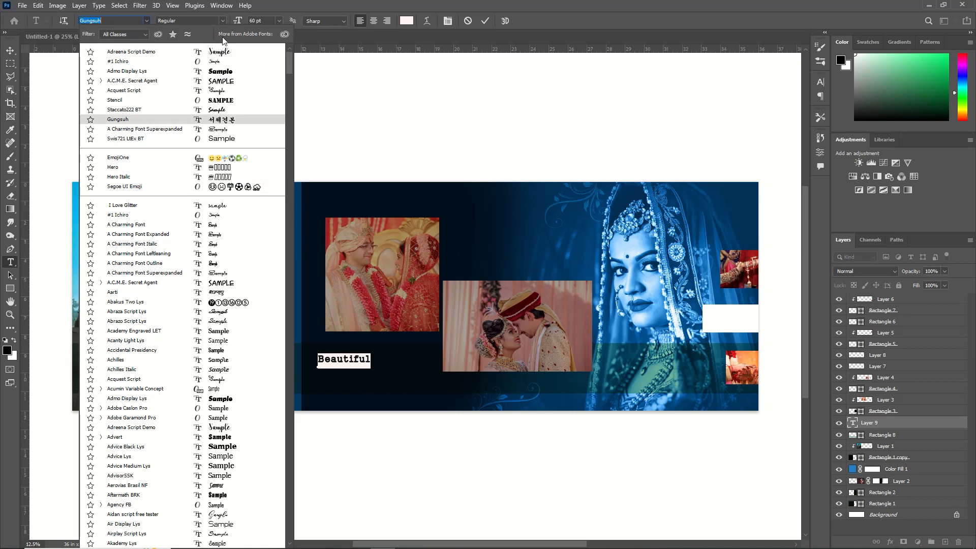
{"action": "left_click", "coordinate": [227, 115]}
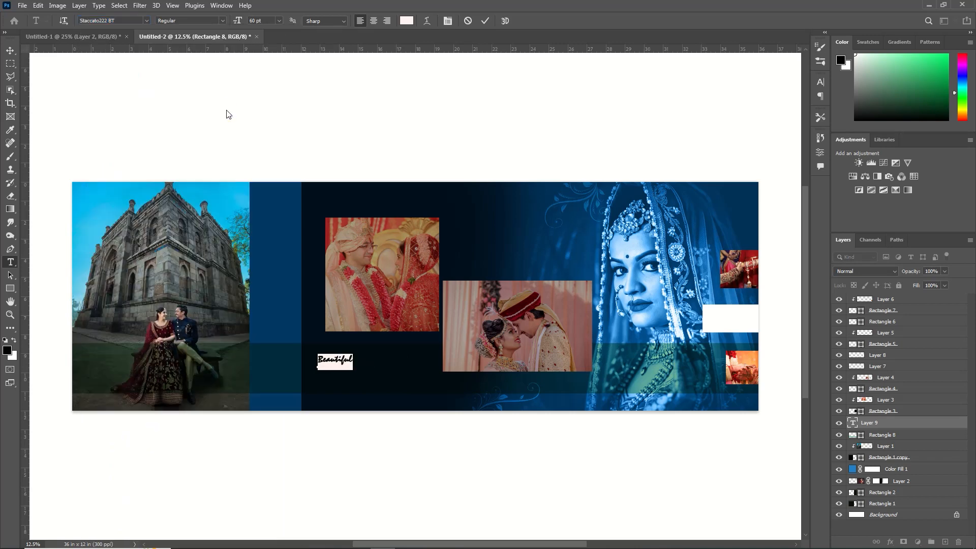
{"action": "left_click", "coordinate": [485, 22]}
Enlarge the Beautiful text and set its layer opacity to 40%
{"action": "key", "text": "ctrl+t"}
{"action": "left_click_drag", "start_coordinate": [354, 370], "coordinate": [385, 388]}
{"action": "left_click", "coordinate": [820, 82]}
{"action": "left_click", "coordinate": [503, 21]}
{"action": "left_click", "coordinate": [713, 153]}
{"action": "left_click", "coordinate": [820, 82]}
{"action": "left_click_drag", "start_coordinate": [918, 272], "coordinate": [897, 276]}
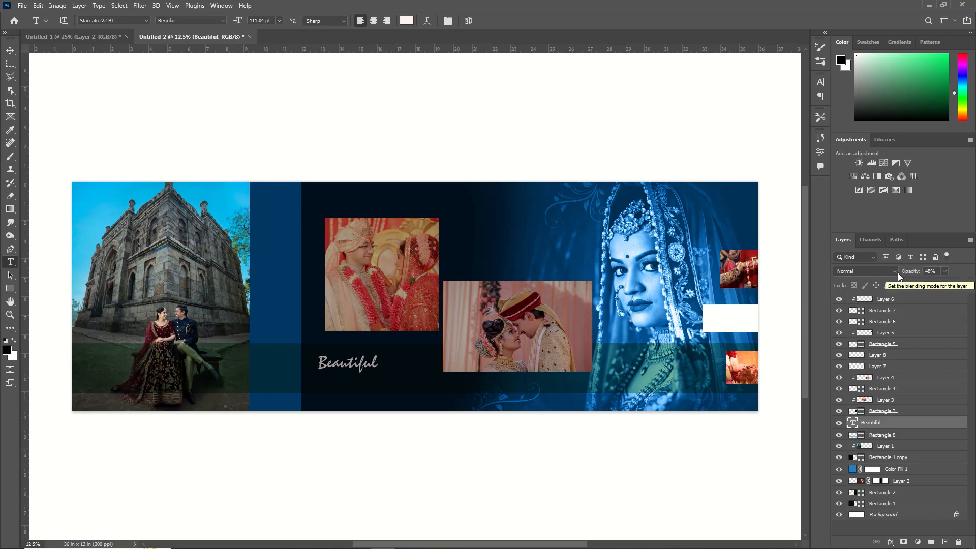
Resize the Beautiful text slightly and reposition it on the band
{"action": "key", "text": "ctrl+t"}
{"action": "left_click_drag", "start_coordinate": [379, 375], "coordinate": [394, 378]}
{"action": "left_click", "coordinate": [500, 24]}
{"action": "left_click_drag", "start_coordinate": [197, 170], "coordinate": [189, 160]}
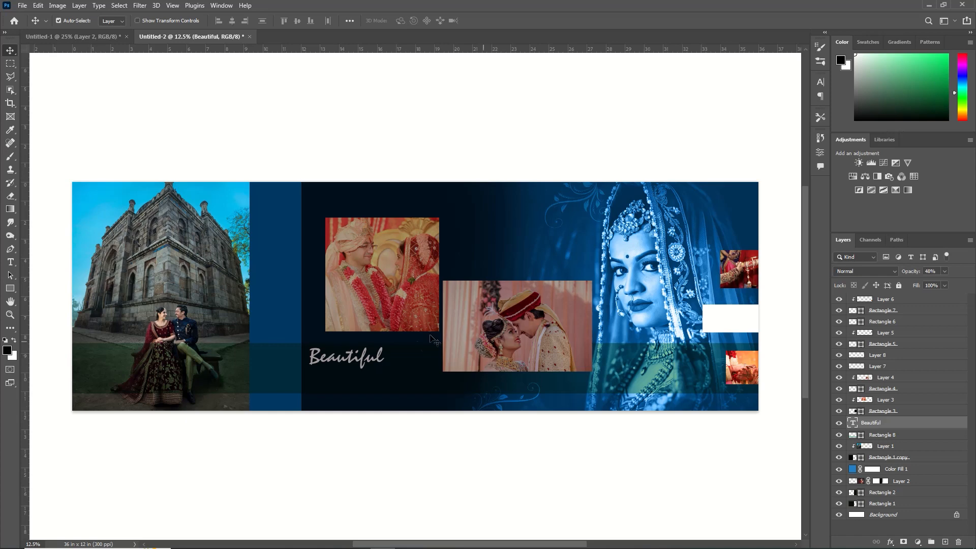
Add the text "MOMENTS" beneath Beautiful and set its opacity to 35%
{"action": "left_click", "coordinate": [10, 262]}
{"action": "left_click", "coordinate": [367, 377]}
{"action": "type", "text": "MOMENTS"}
{"action": "key", "text": "ctrl+Return"}
{"action": "left_click_drag", "start_coordinate": [915, 275], "coordinate": [905, 274]}
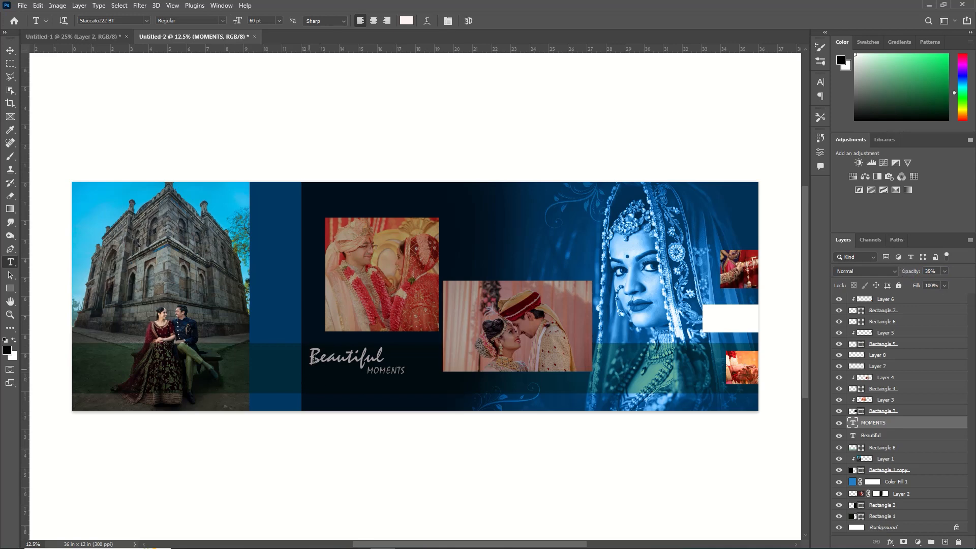
Select the Beautiful text layer and adjust its opacity
{"action": "left_click", "coordinate": [10, 51]}
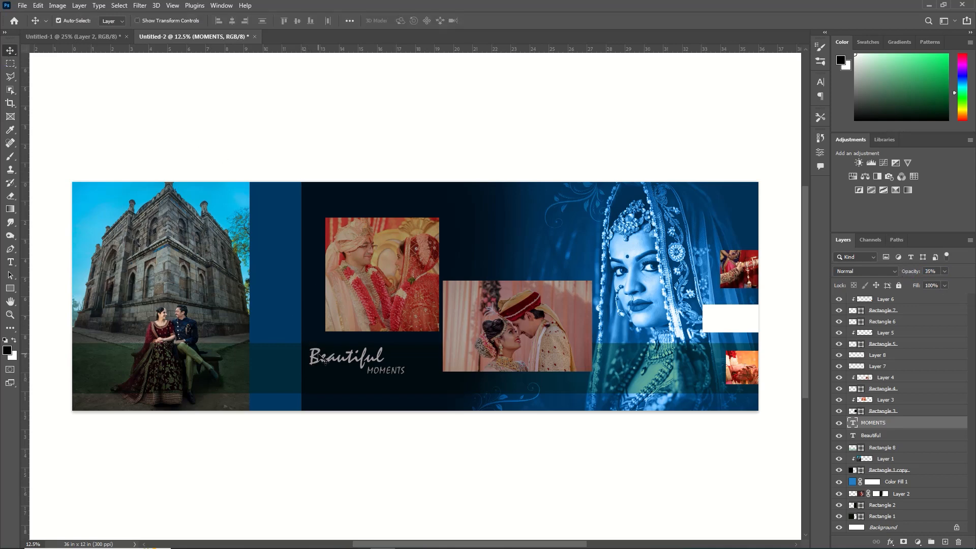
{"action": "left_click", "coordinate": [322, 360]}
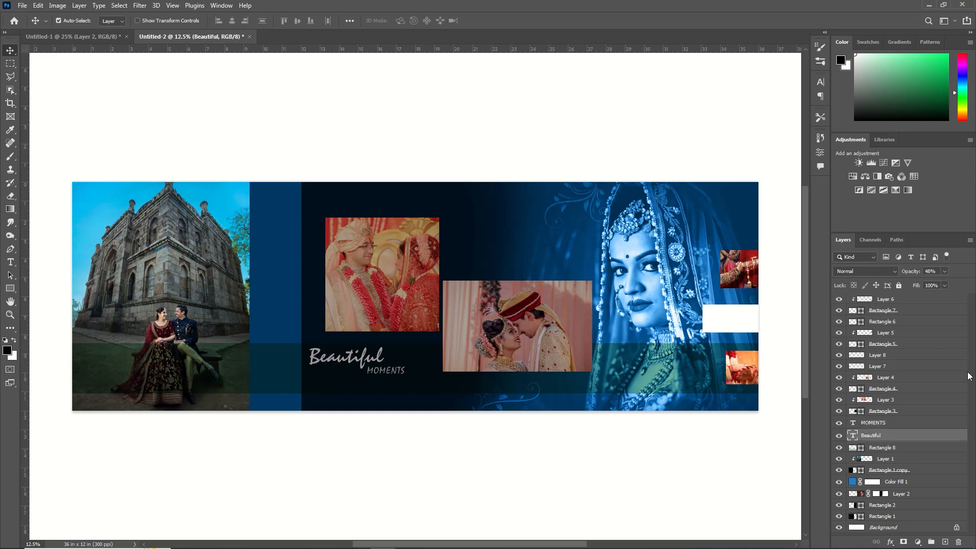
{"action": "left_click_drag", "start_coordinate": [912, 275], "coordinate": [906, 275]}
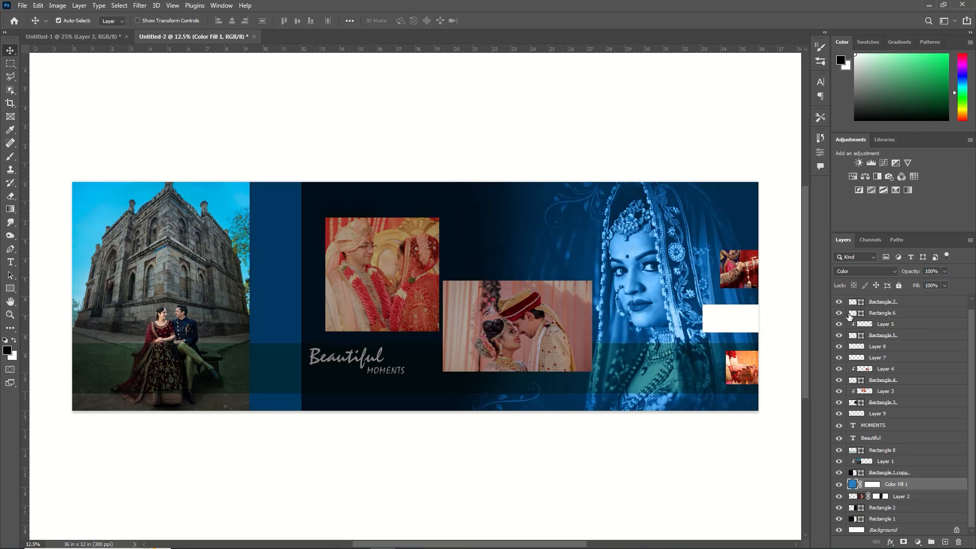
Set the garland couple photo's layer opacity to 79%
{"action": "left_click", "coordinate": [412, 286]}
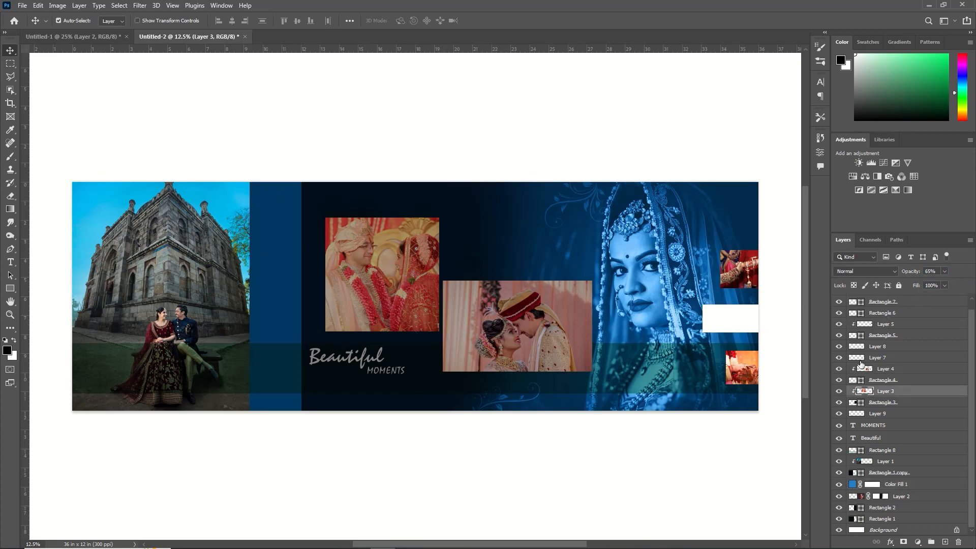
{"action": "left_click_drag", "start_coordinate": [908, 276], "coordinate": [923, 270]}
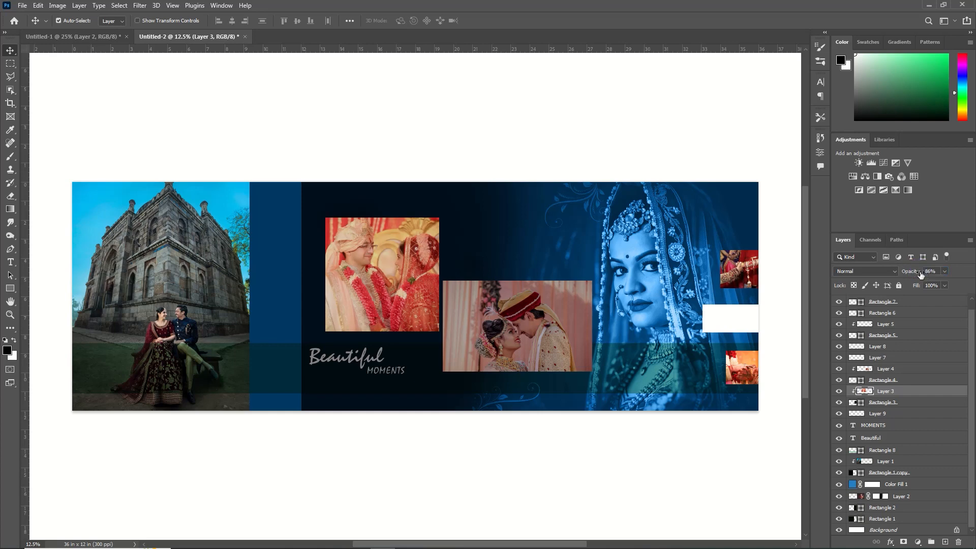
{"action": "left_click_drag", "start_coordinate": [911, 275], "coordinate": [910, 274]}
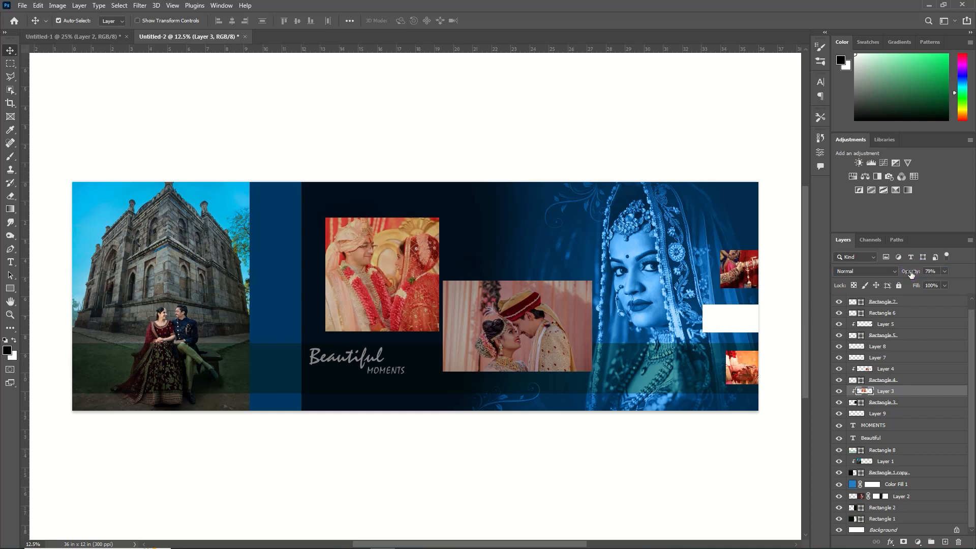
Set the forehead-touch photo's layer opacity to 82%
{"action": "left_click", "coordinate": [564, 340]}
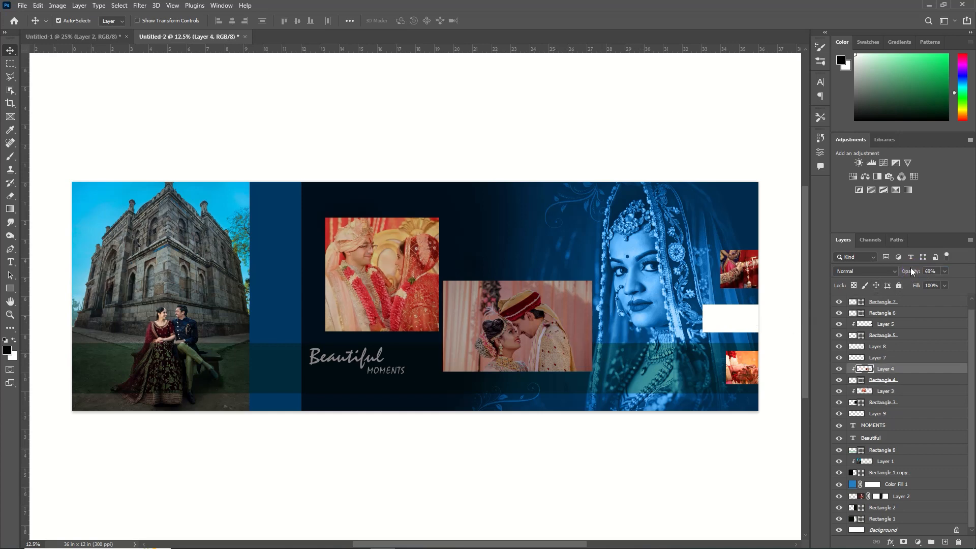
{"action": "left_click_drag", "start_coordinate": [908, 273], "coordinate": [916, 275]}
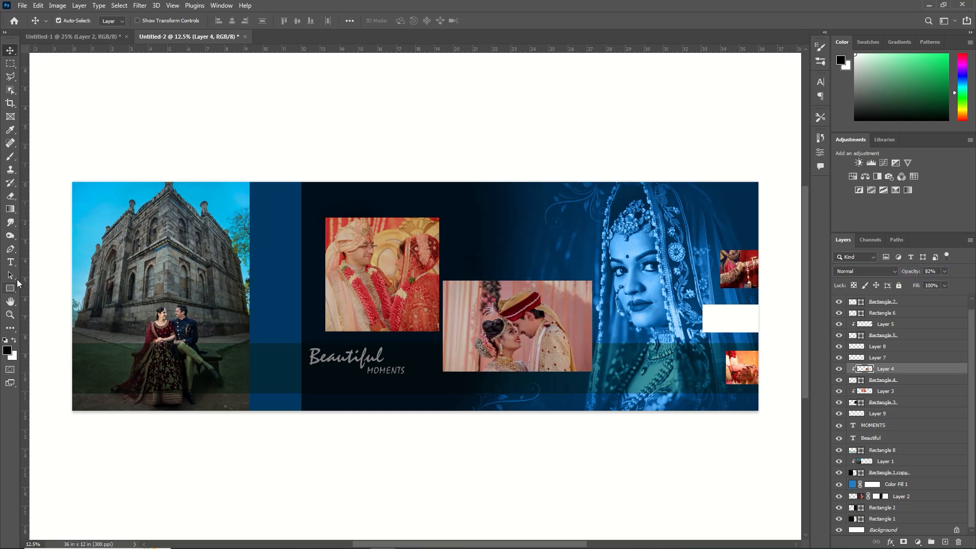
Add vertical text "WONDERFUL WEDDING" with the Vertical Type Tool and move it to the top of the blue strip
{"action": "left_click", "coordinate": [10, 262]}
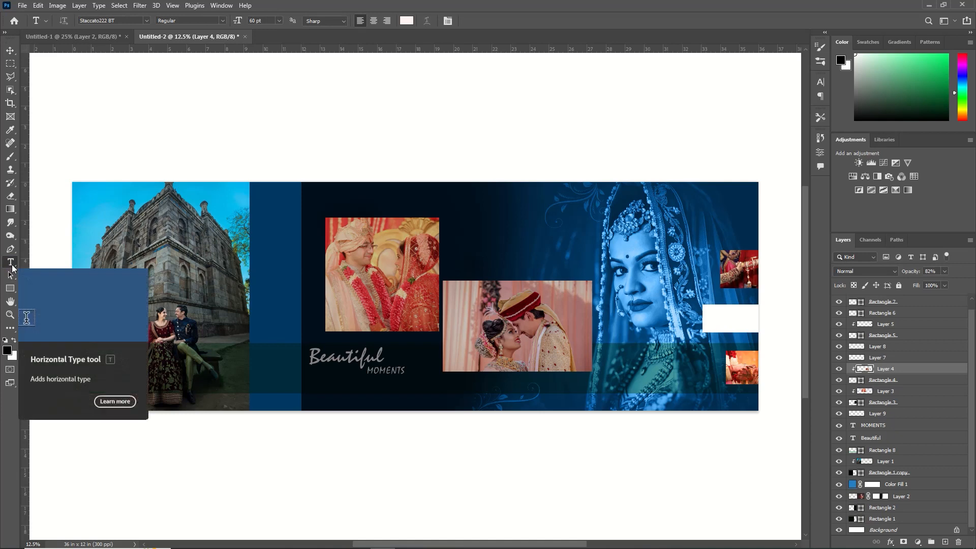
{"action": "right_click", "coordinate": [10, 262]}
{"action": "left_click", "coordinate": [49, 272]}
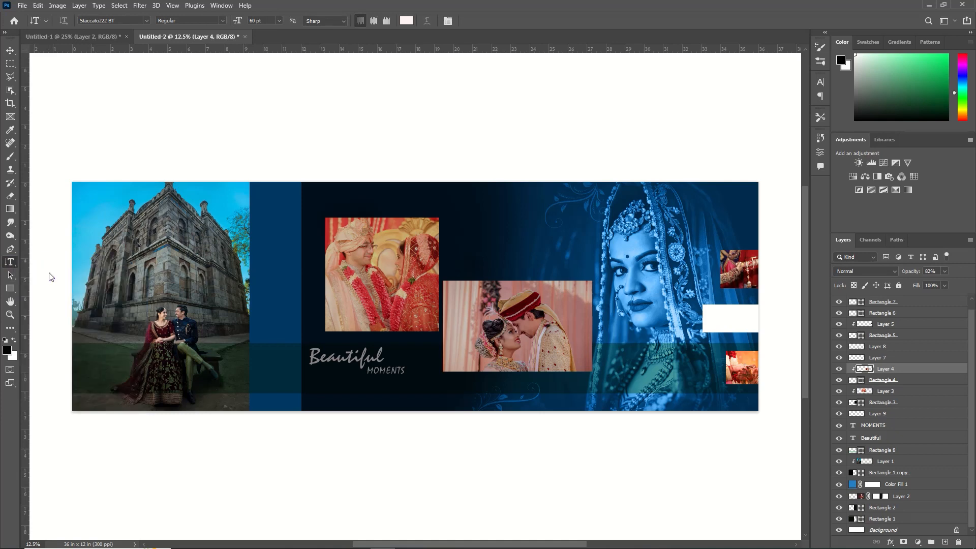
{"action": "left_click", "coordinate": [276, 333]}
{"action": "type", "text": "WONDER"}
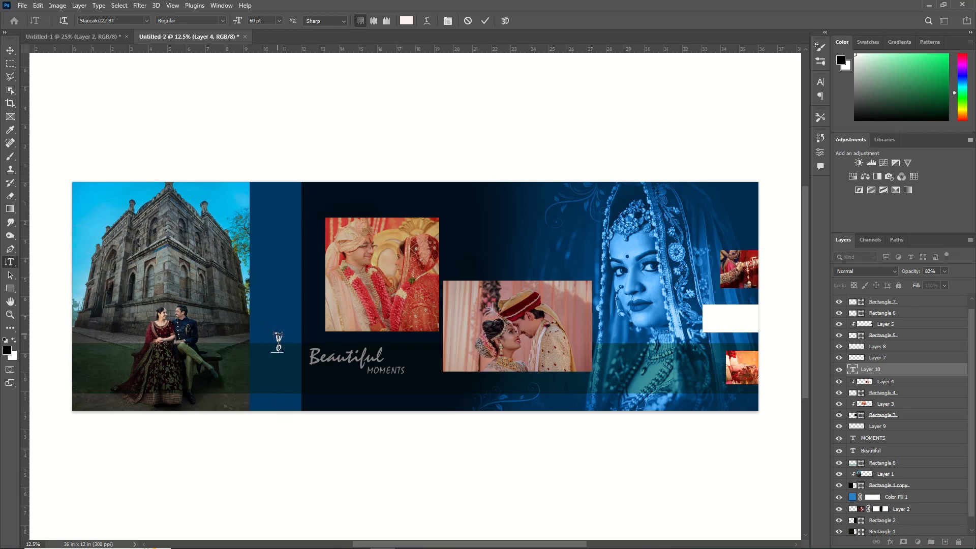
{"action": "type", "text": "FU"}
{"action": "left_click", "coordinate": [10, 50]}
{"action": "left_click_drag", "start_coordinate": [277, 367], "coordinate": [295, 221]}
Select the vertical text's characters, increase their letter spacing and commit the edit
{"action": "left_click", "coordinate": [294, 349]}
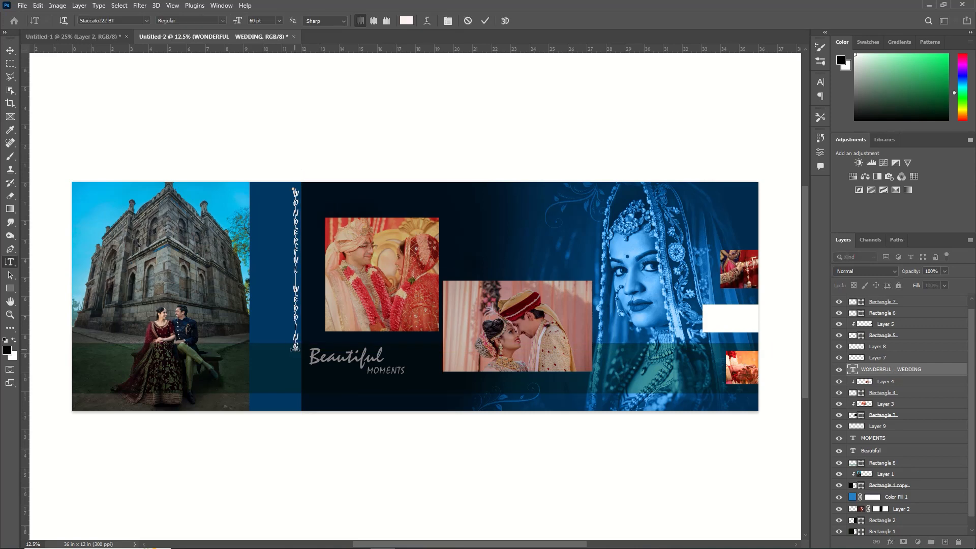
{"action": "left_click_drag", "start_coordinate": [294, 349], "coordinate": [305, 183]}
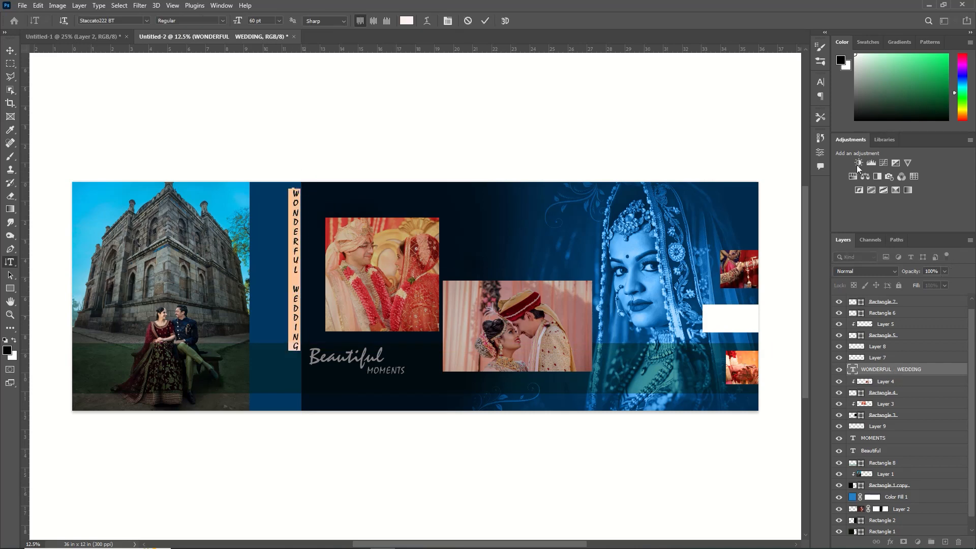
{"action": "left_click", "coordinate": [819, 85]}
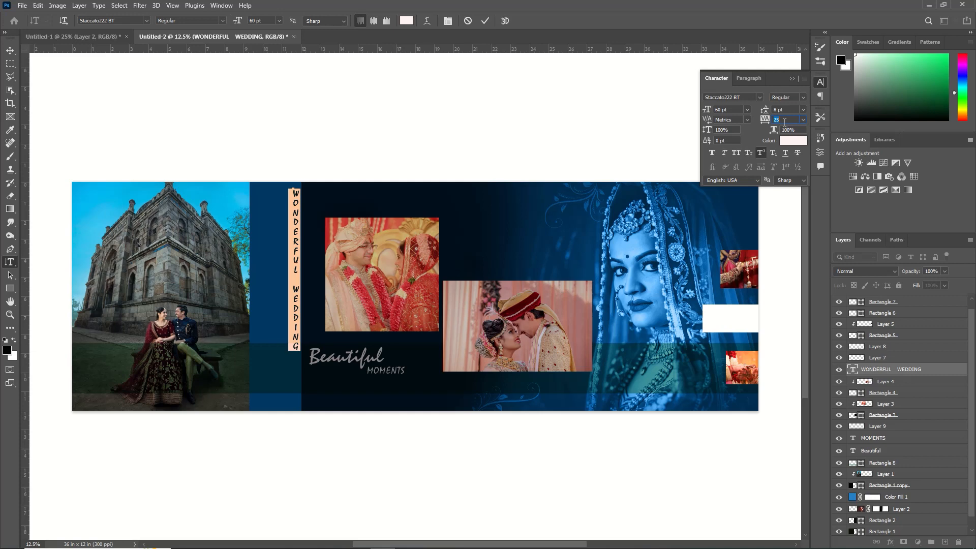
{"action": "mouse_move", "coordinate": [766, 120]}
{"action": "left_mouse_down"}
{"action": "mouse_move", "coordinate": [777, 121]}
{"action": "mouse_move", "coordinate": [774, 130]}
{"action": "left_mouse_up"}
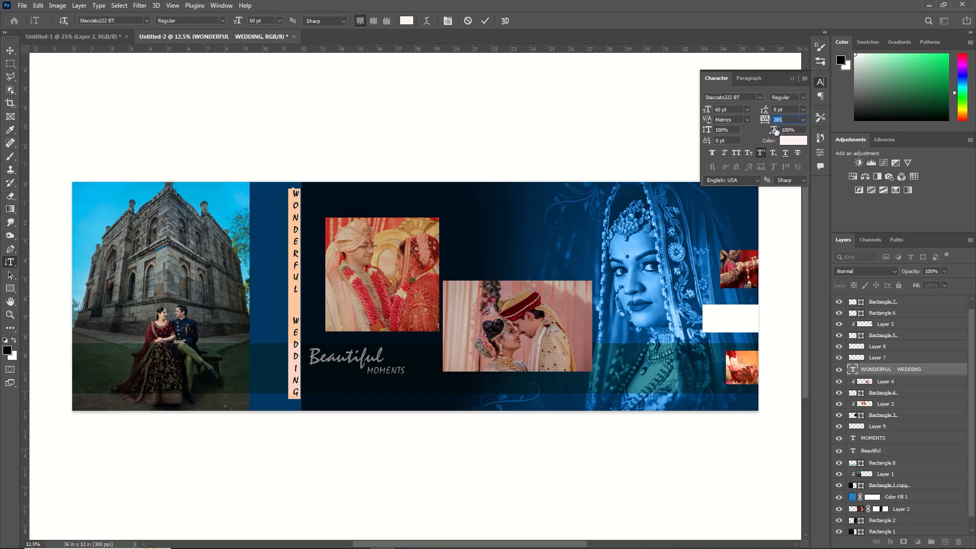
{"action": "left_click", "coordinate": [792, 78]}
{"action": "left_click", "coordinate": [485, 21]}
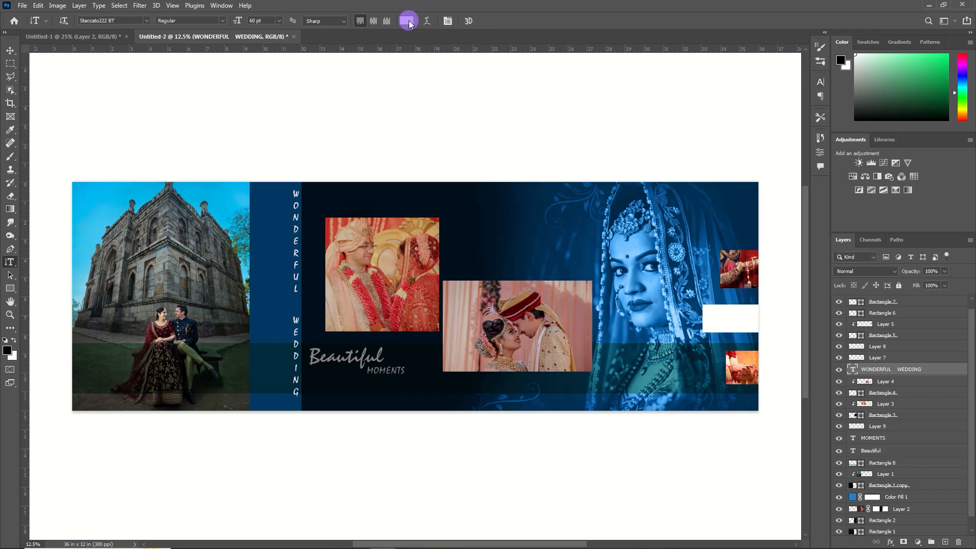
Change the vertical text colour to a muted grey-green
{"action": "left_click", "coordinate": [409, 21]}
{"action": "left_click_drag", "start_coordinate": [719, 181], "coordinate": [729, 185]}
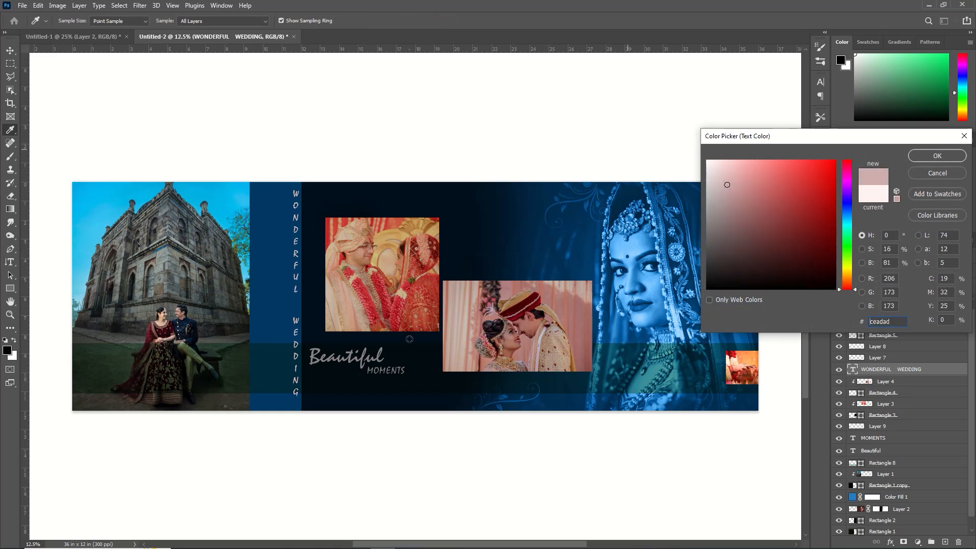
{"action": "left_click", "coordinate": [215, 374]}
{"action": "left_click", "coordinate": [735, 238]}
{"action": "left_click", "coordinate": [726, 220]}
{"action": "left_click", "coordinate": [728, 197]}
{"action": "left_click", "coordinate": [727, 205]}
{"action": "left_click", "coordinate": [926, 156]}
Set the vertical text's tracking to 665 and scale it to about 71% to fit the strip
{"action": "left_click", "coordinate": [820, 82]}
{"action": "left_click_drag", "start_coordinate": [767, 123], "coordinate": [776, 124]}
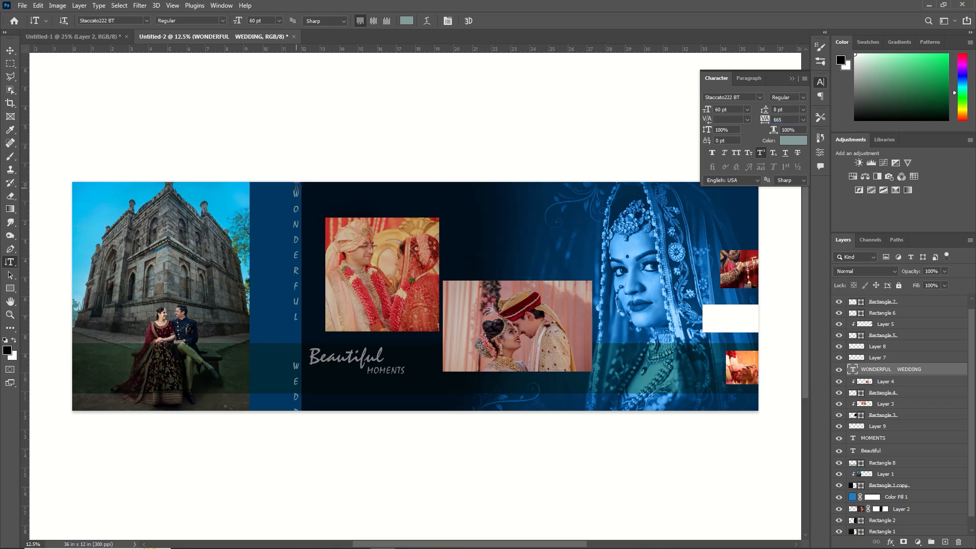
{"action": "key", "text": "ctrl+t"}
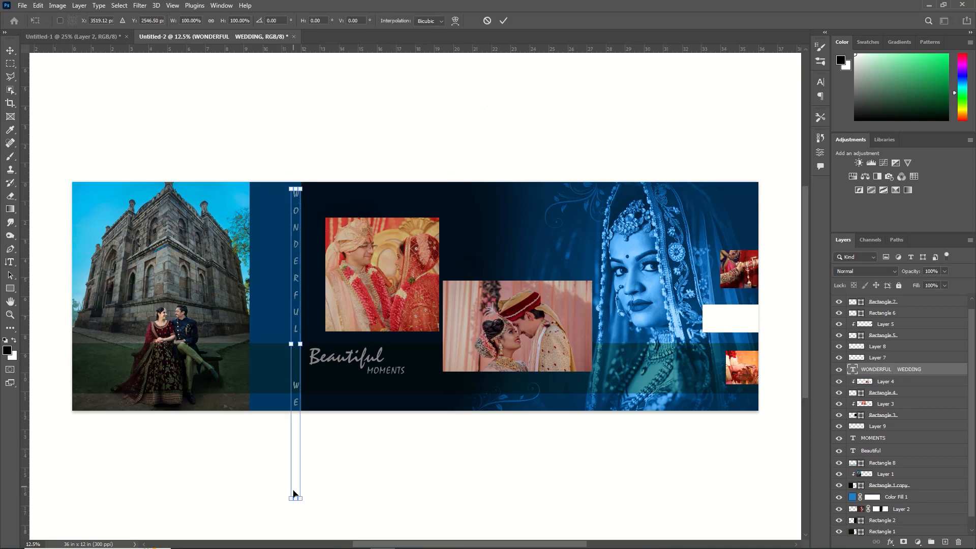
{"action": "left_click_drag", "start_coordinate": [300, 495], "coordinate": [297, 400]}
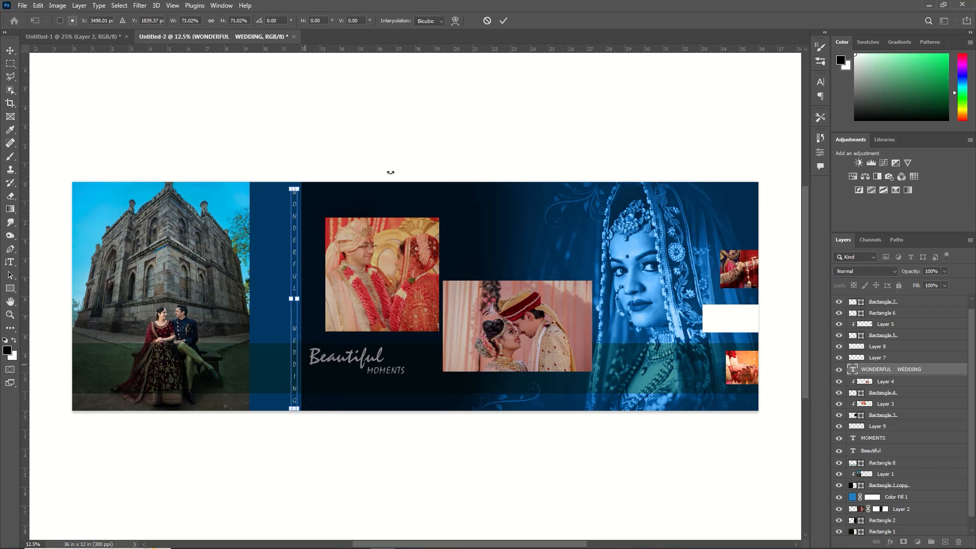
{"action": "left_click", "coordinate": [504, 21]}
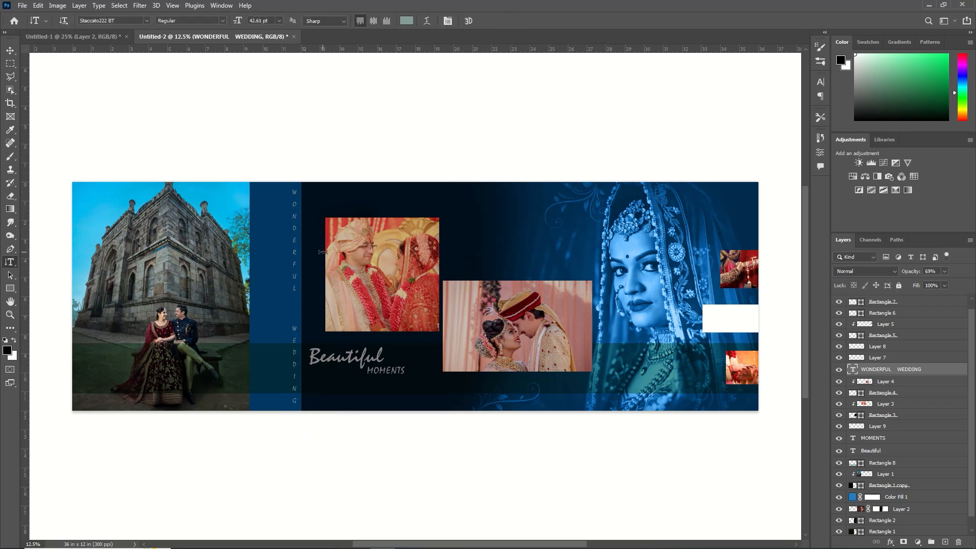
Nudge the vertical "WONDERFUL WEDDING" text slightly left within the blue strip
{"action": "left_click", "coordinate": [10, 50]}
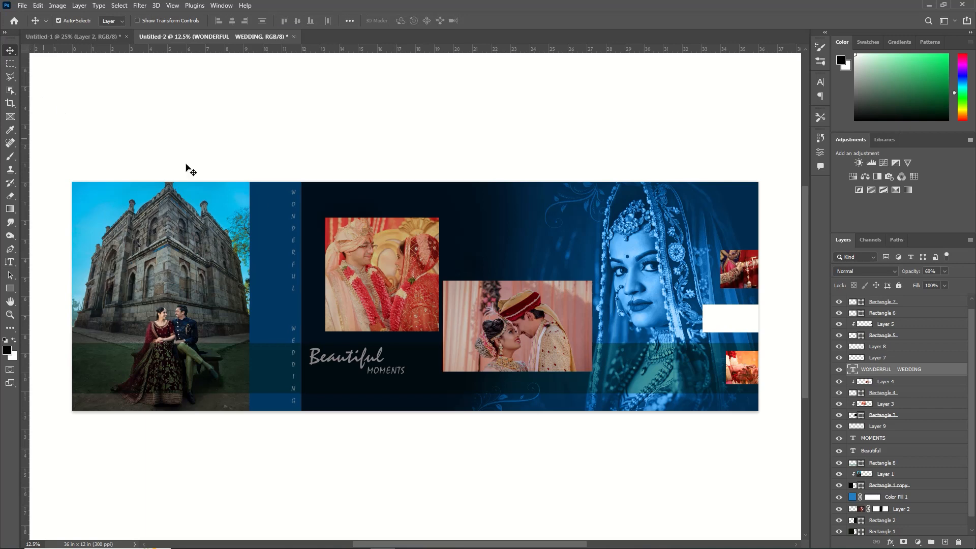
{"action": "key", "text": "Left"}
{"action": "key", "text": "Left"}
{"action": "key", "text": "Left"}
{"action": "key", "text": "Left"}
{"action": "key", "text": "Left"}
{"action": "key", "text": "Left"}
{"action": "key", "text": "Left"}
{"action": "key", "text": "Left"}
{"action": "key", "text": "Left"}
{"action": "key", "text": "Left"}
{"action": "key", "text": "Left"}
{"action": "key", "text": "Left"}
{"action": "key", "text": "Left"}
{"action": "key", "text": "Left"}
{"action": "key", "text": "Left"}
{"action": "key", "text": "Left"}
{"action": "key", "text": "Left"}
{"action": "key", "text": "Left"}
{"action": "key", "text": "Left"}
{"action": "key", "text": "Left"}
{"action": "key", "text": "Left"}
{"action": "key", "text": "Left"}
{"action": "key", "text": "Left"}
{"action": "key", "text": "Left"}
{"action": "key", "text": "Left"}
{"action": "key", "text": "Left"}
{"action": "key", "text": "Left"}
{"action": "key", "text": "Left"}
{"action": "key", "text": "Left"}
{"action": "key", "text": "Left"}
{"action": "key", "text": "Left"}
{"action": "key", "text": "Left"}
{"action": "key", "text": "Left"}
{"action": "key", "text": "Left"}
{"action": "key", "text": "Left"}
{"action": "key", "text": "Left"}
{"action": "key", "text": "Left"}
{"action": "key", "text": "Left"}
{"action": "key", "text": "Left"}
{"action": "key", "text": "Left"}
Select all the vertical text's characters and change their font to Admo Display Lys Italic, then commit
{"action": "key", "text": "t"}
{"action": "left_click", "coordinate": [261, 190]}
{"action": "left_click_drag", "start_coordinate": [261, 190], "coordinate": [267, 423]}
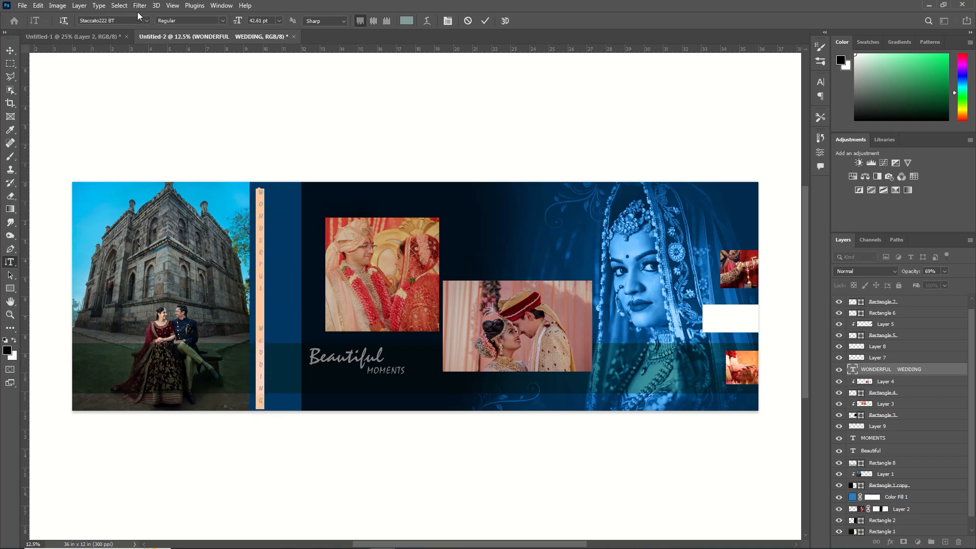
{"action": "left_click_drag", "start_coordinate": [412, 544], "coordinate": [371, 530]}
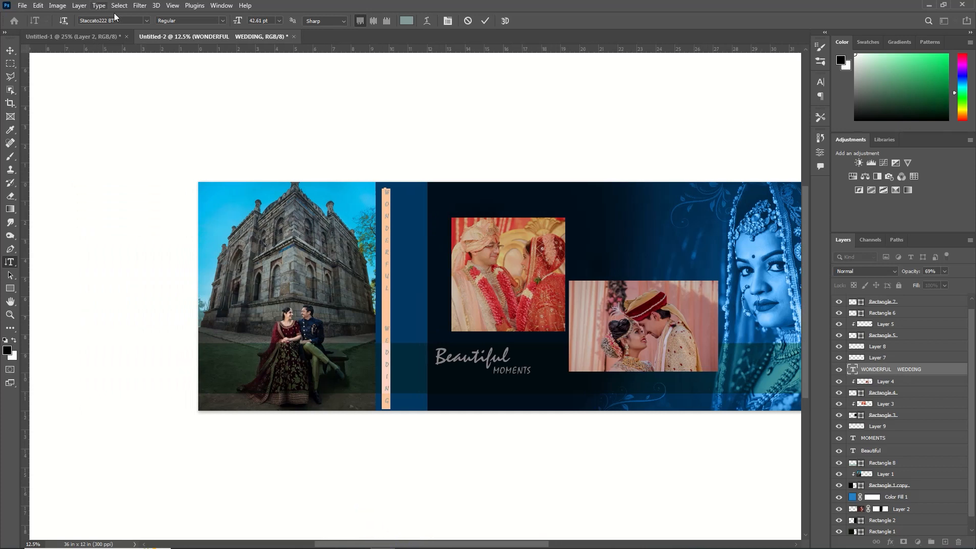
{"action": "left_click", "coordinate": [146, 21]}
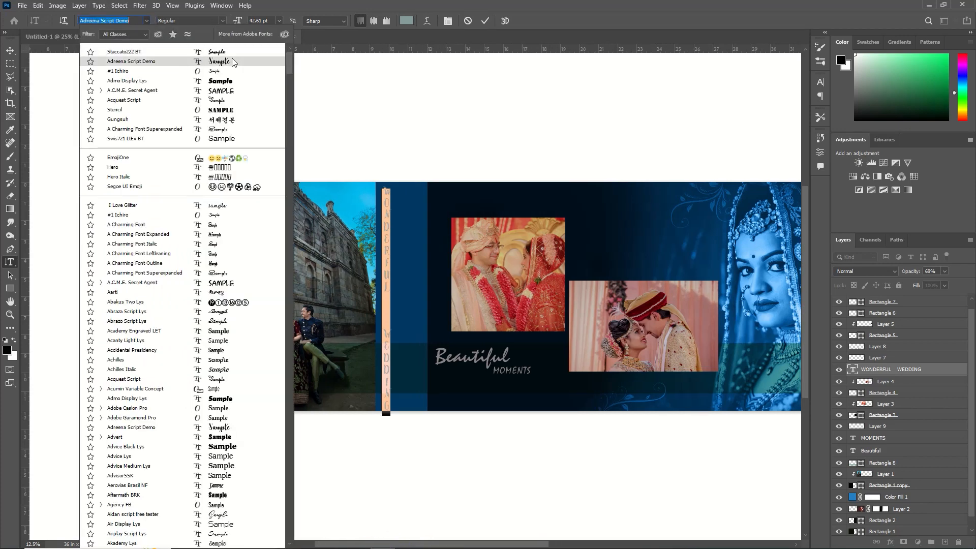
{"action": "left_click", "coordinate": [233, 83]}
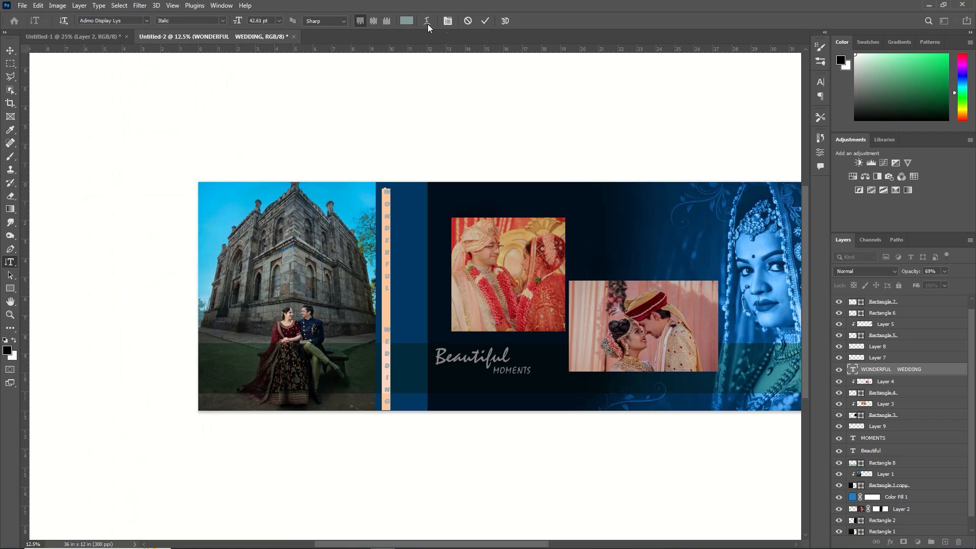
{"action": "left_click", "coordinate": [482, 23]}
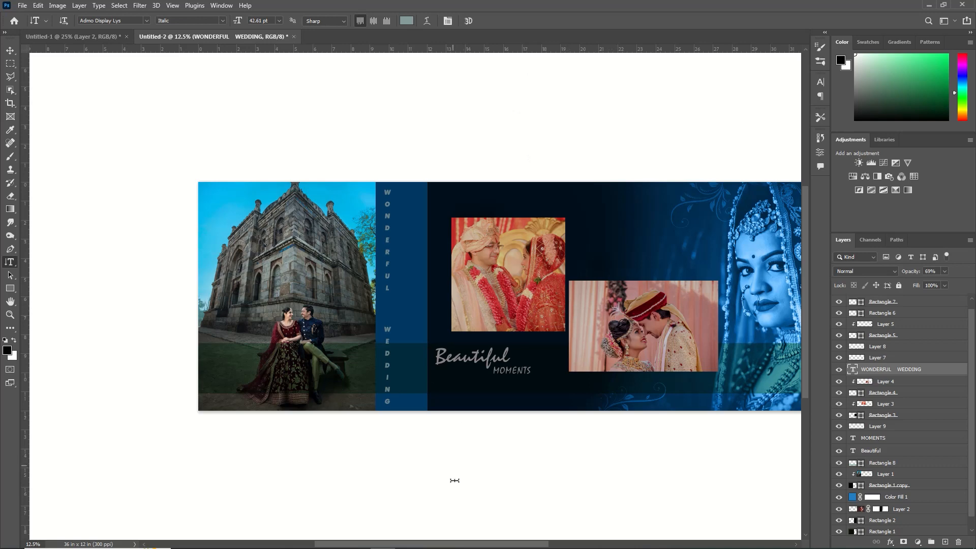
{"action": "left_click_drag", "start_coordinate": [464, 543], "coordinate": [511, 544]}
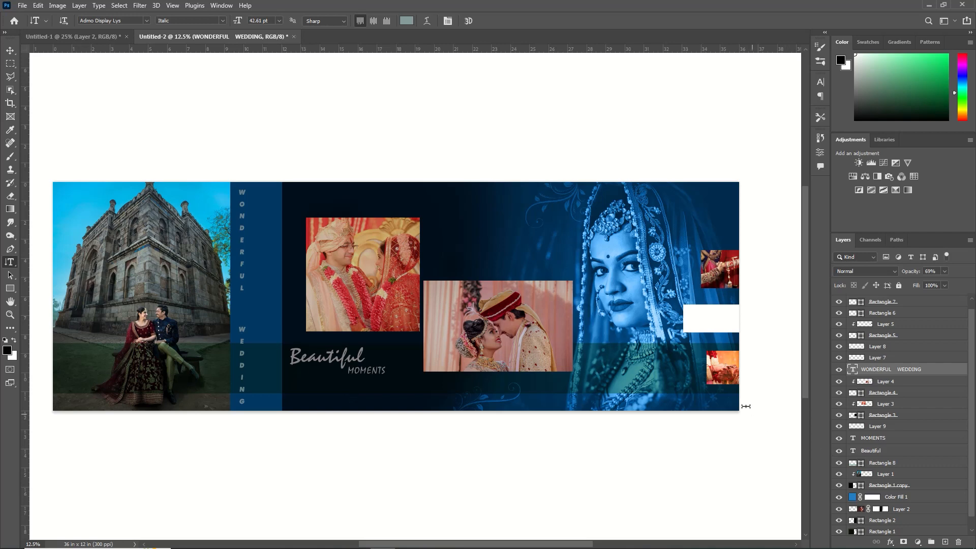
{"action": "left_click", "coordinate": [726, 379]}
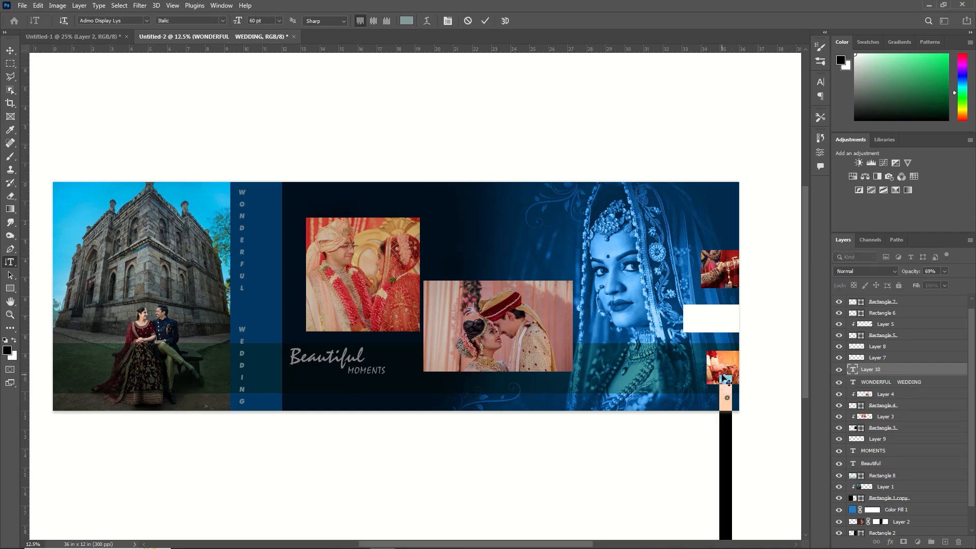
{"action": "left_click", "coordinate": [884, 370]}
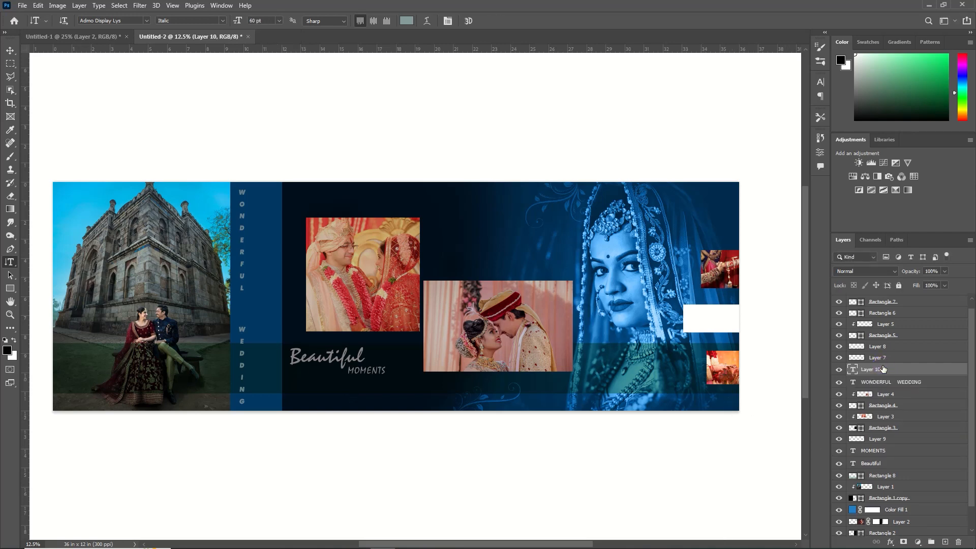
{"action": "key", "text": "Delete"}
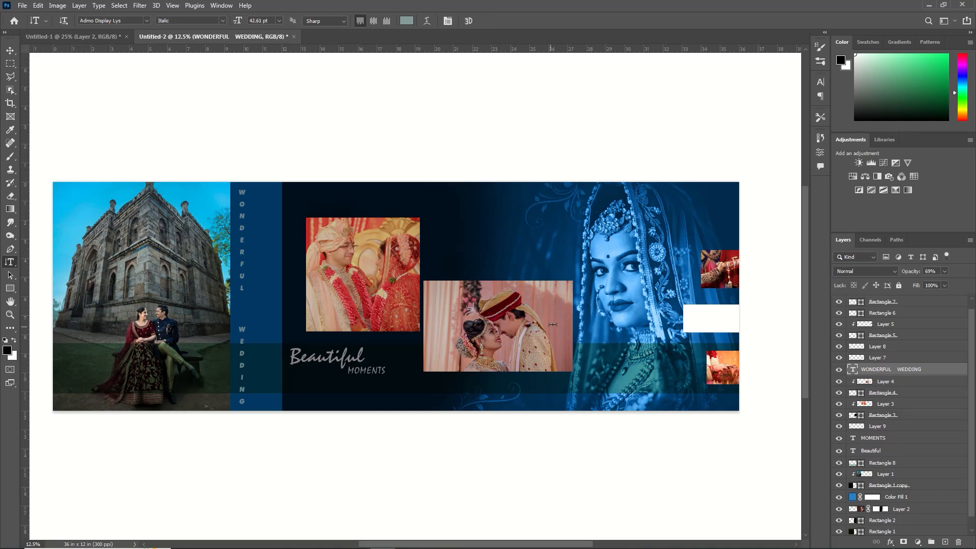
Add a Brightness/Contrast adjustment clipped to the small bottom-right photo, with brightness -34
{"action": "left_click", "coordinate": [10, 50]}
{"action": "left_click", "coordinate": [727, 269]}
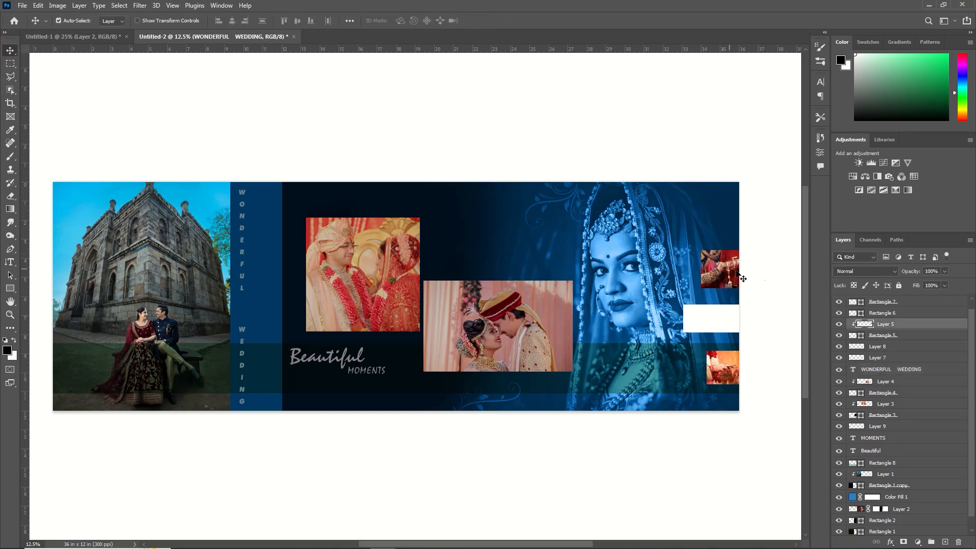
{"action": "left_click_drag", "start_coordinate": [910, 278], "coordinate": [910, 277]}
{"action": "left_click", "coordinate": [719, 367]}
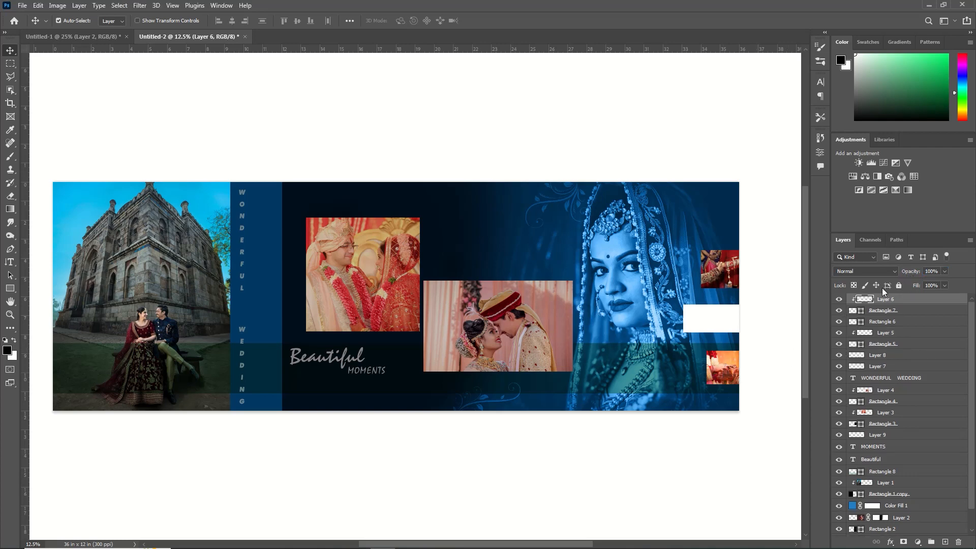
{"action": "left_click", "coordinate": [918, 542]}
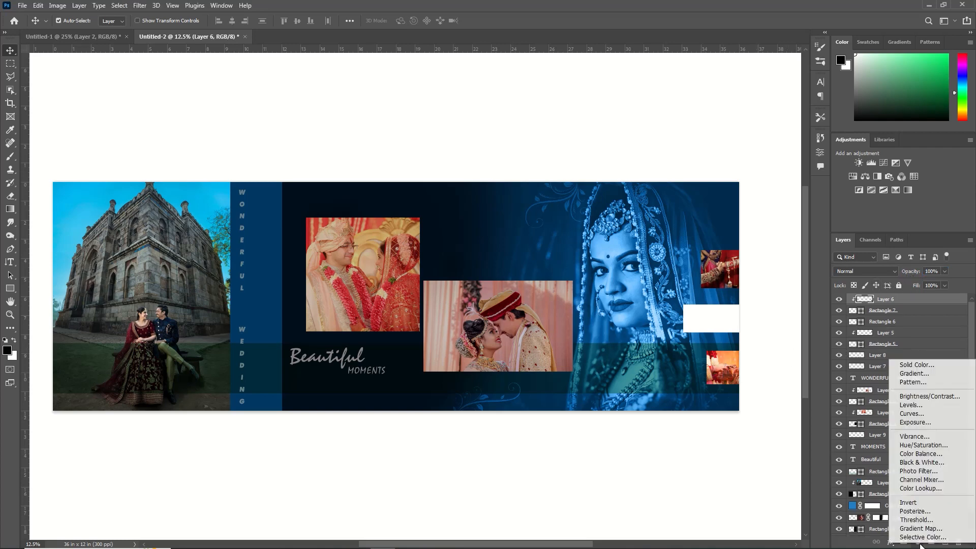
{"action": "left_click", "coordinate": [926, 397]}
{"action": "left_click_drag", "start_coordinate": [734, 192], "coordinate": [720, 192]}
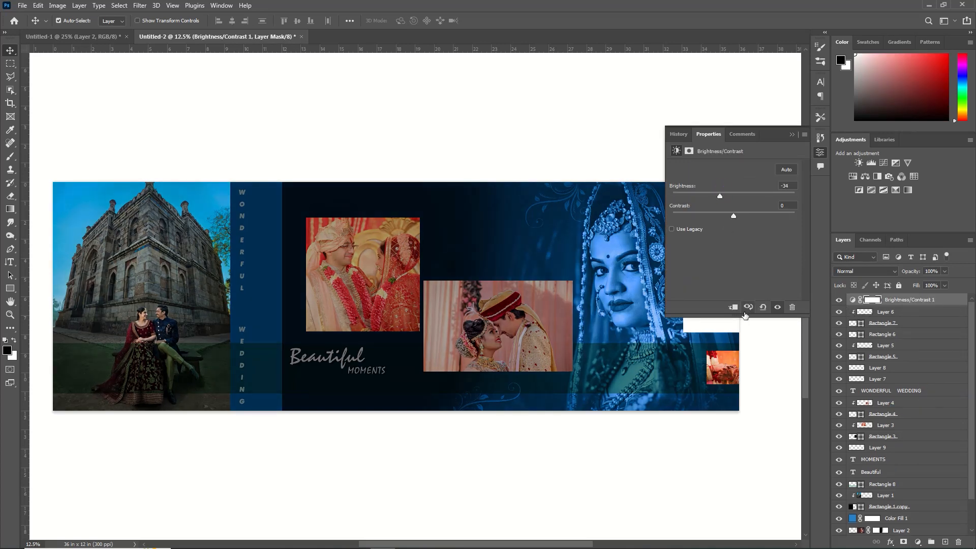
{"action": "left_click", "coordinate": [735, 307]}
{"action": "left_click", "coordinate": [709, 196]}
{"action": "left_click", "coordinate": [767, 158]}
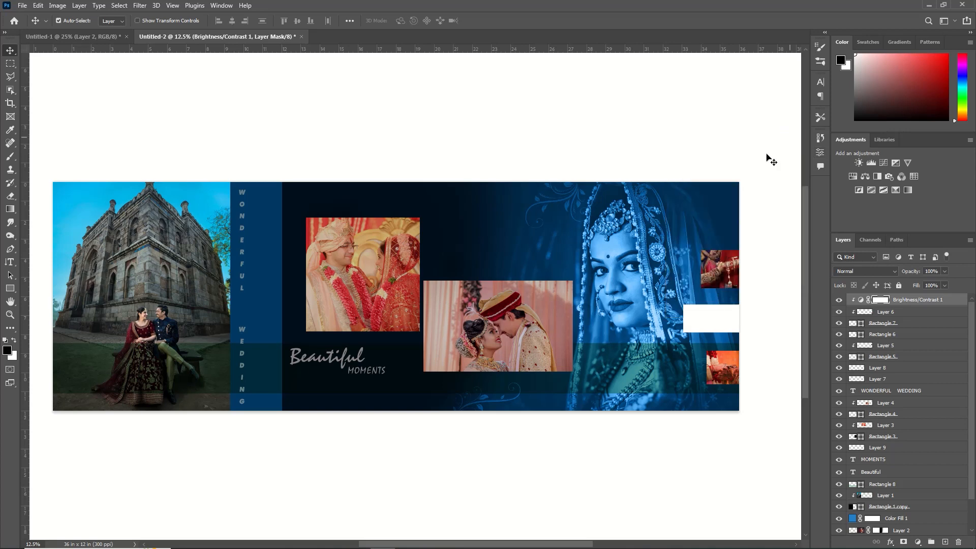
Lower the opacity of the white rectangle beside the bride portrait
{"action": "left_click", "coordinate": [730, 326]}
{"action": "left_click_drag", "start_coordinate": [919, 275], "coordinate": [892, 276]}
Shift the "Beautiful" and "MOMENTS" text slightly to the right
{"action": "left_click", "coordinate": [297, 351]}
{"action": "left_click_drag", "start_coordinate": [298, 351], "coordinate": [310, 350]}
{"action": "left_click_drag", "start_coordinate": [373, 370], "coordinate": [388, 371]}
{"action": "left_click_drag", "start_coordinate": [307, 352], "coordinate": [310, 352]}
{"action": "left_click_drag", "start_coordinate": [380, 370], "coordinate": [383, 371]}
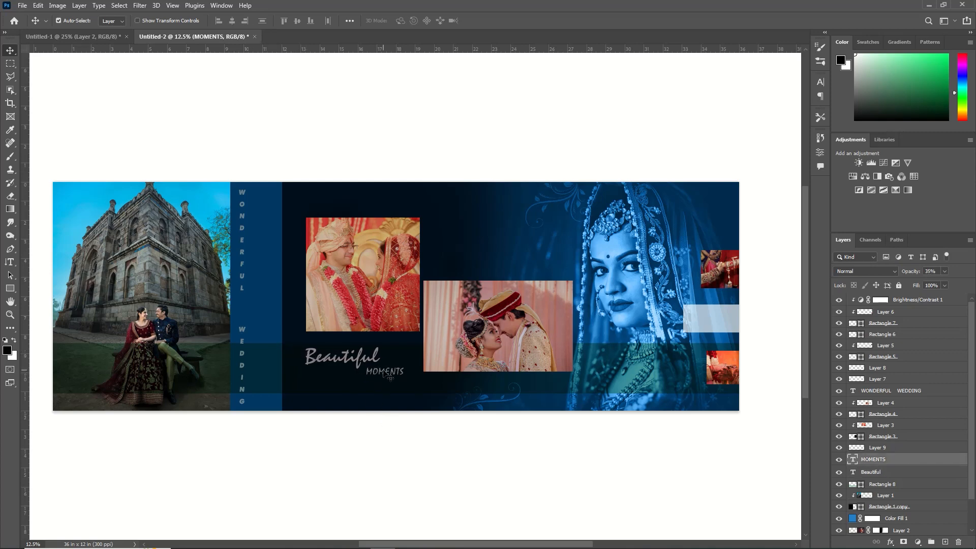
Change the dark band rectangle's fill colour to green #57a476
{"action": "left_click", "coordinate": [635, 388]}
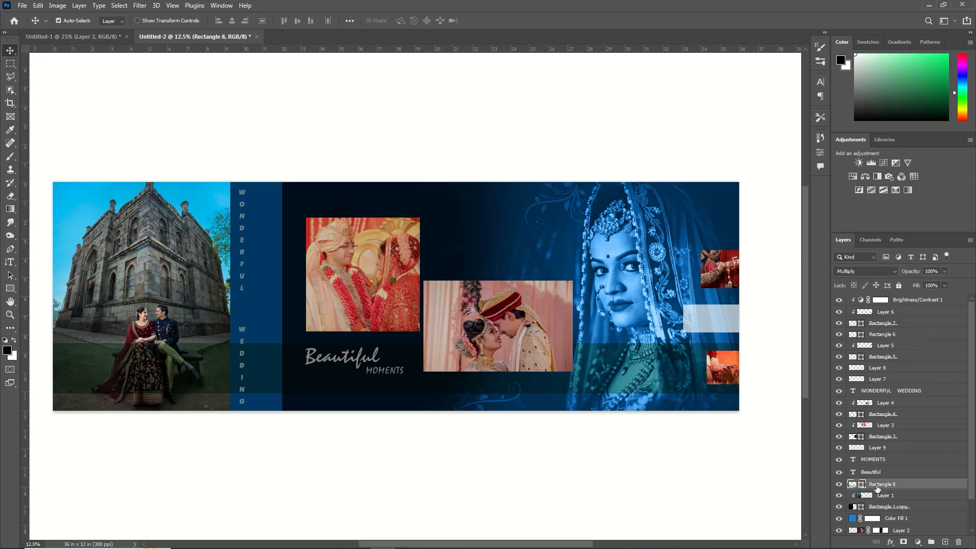
{"action": "double_click", "coordinate": [853, 484]}
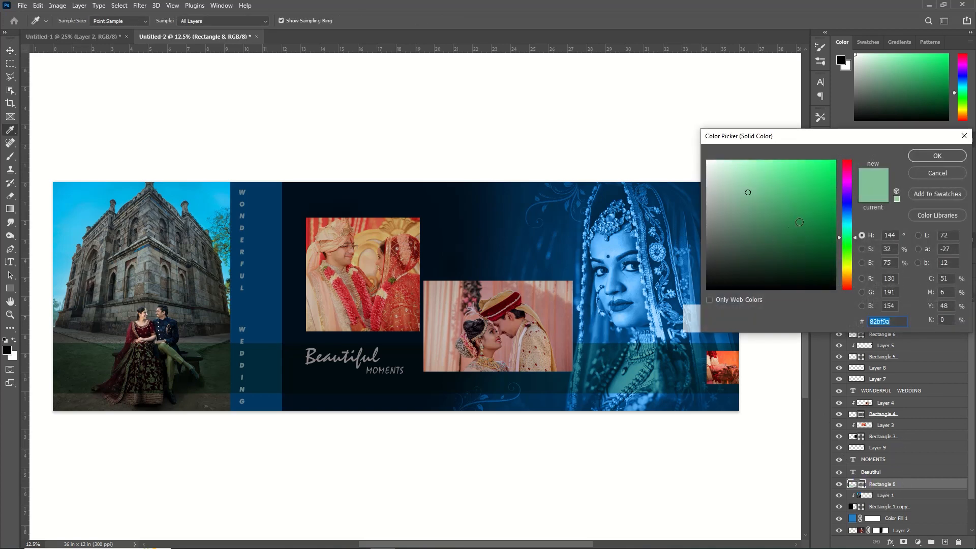
{"action": "left_click_drag", "start_coordinate": [752, 191], "coordinate": [768, 207]}
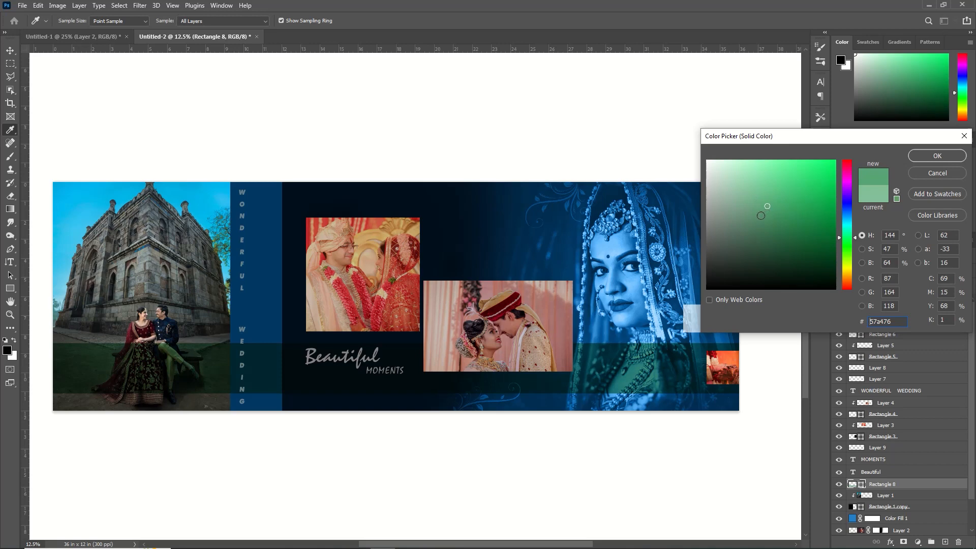
{"action": "left_click", "coordinate": [937, 156]}
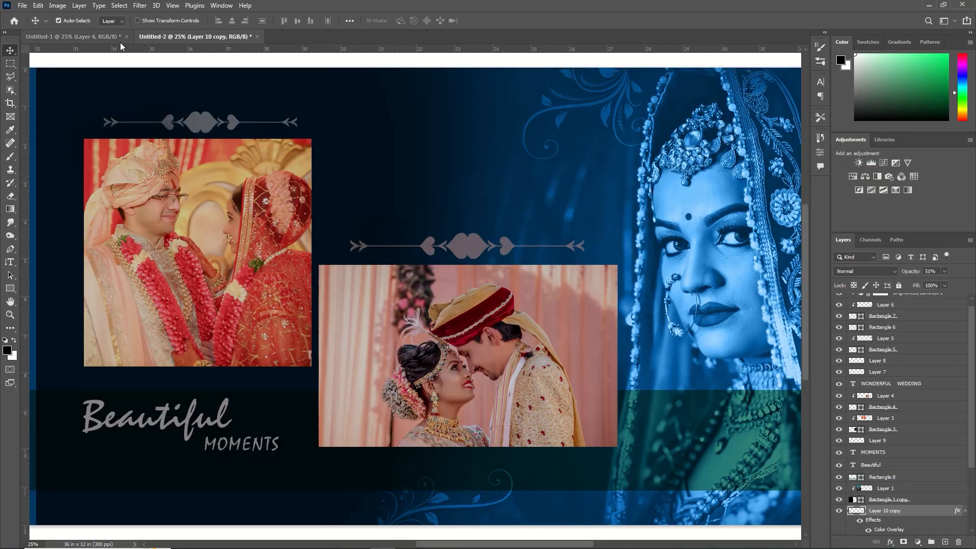
Bring the arrow divider ornament from the ornaments document into the album, scale it down and place it under "Beautiful"
{"action": "left_click", "coordinate": [107, 37]}
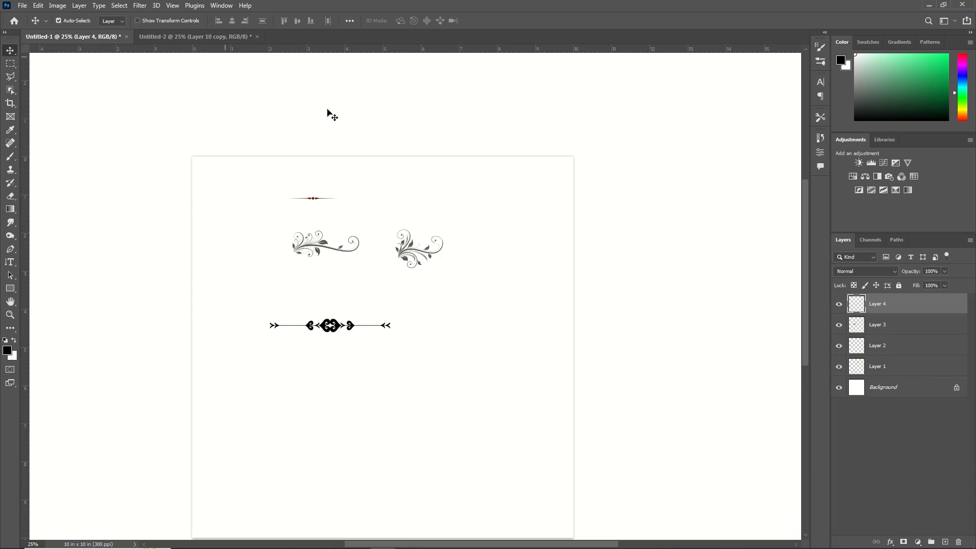
{"action": "left_click_drag", "start_coordinate": [315, 202], "coordinate": [197, 468]}
{"action": "key", "text": "ctrl+t"}
{"action": "mouse_move", "coordinate": [148, 447]}
{"action": "left_mouse_down"}
{"action": "mouse_move", "coordinate": [134, 433]}
{"action": "mouse_move", "coordinate": [134, 444]}
{"action": "left_mouse_up"}
{"action": "key", "text": "Return"}
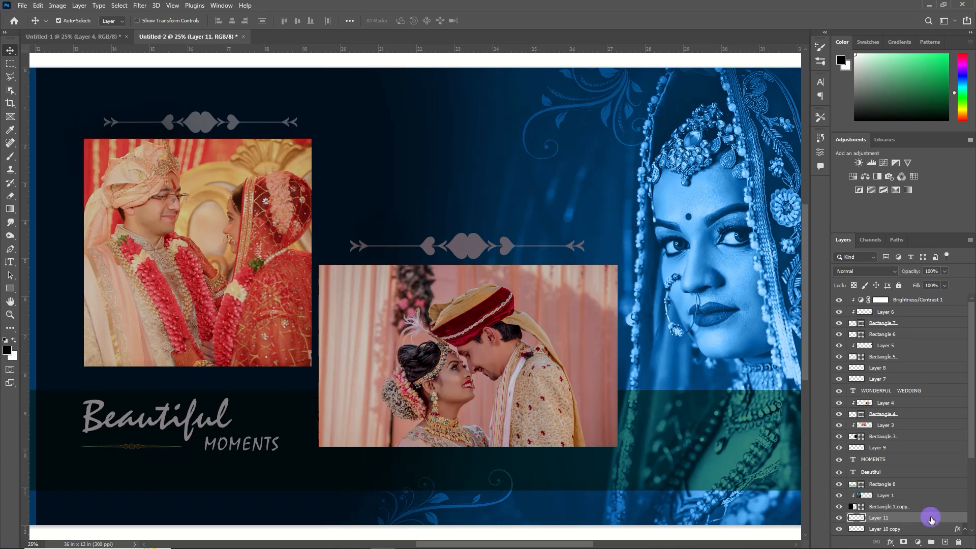
Apply a Color Overlay layer style to the divider under "Beautiful" with a new overlay colour
{"action": "double_click", "coordinate": [930, 519]}
{"action": "left_click", "coordinate": [628, 319]}
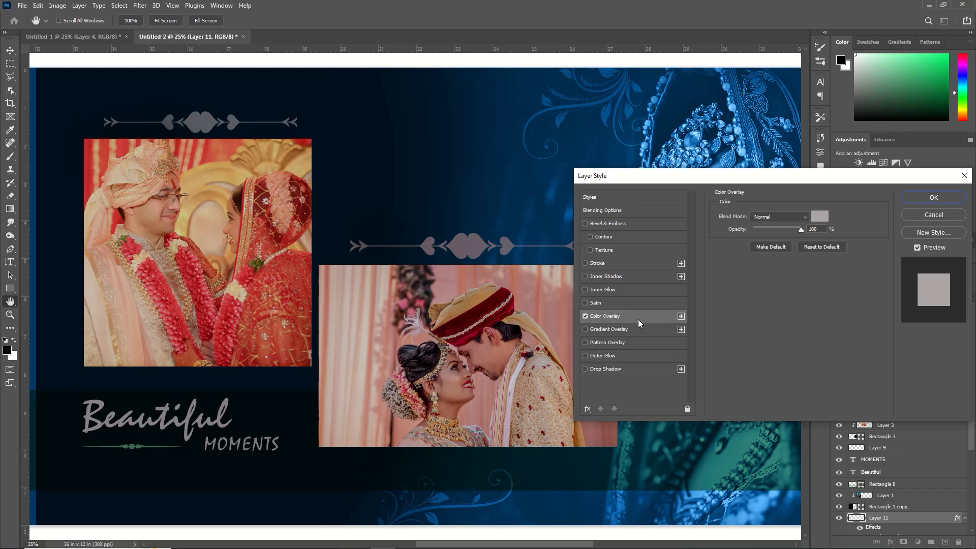
{"action": "left_click", "coordinate": [825, 218]}
{"action": "left_click", "coordinate": [847, 188]}
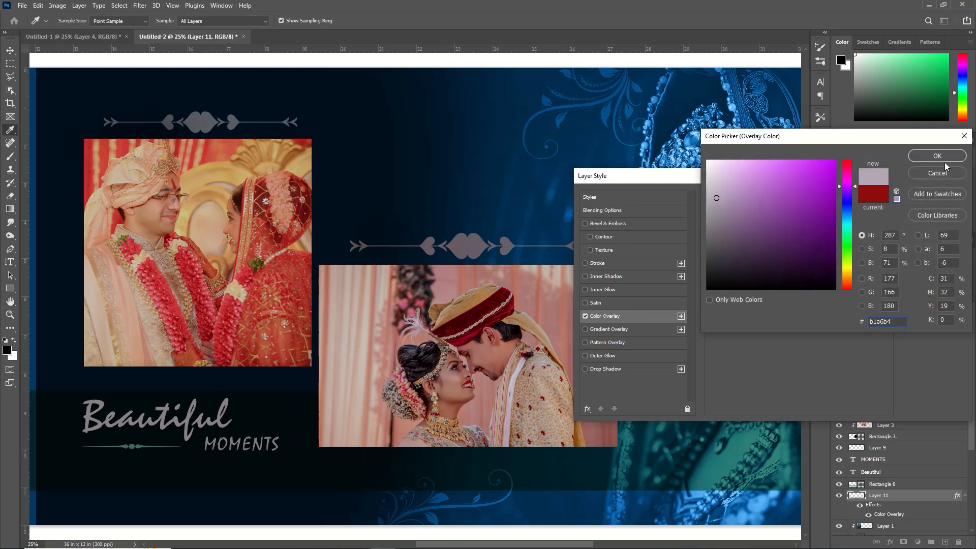
{"action": "left_click", "coordinate": [948, 166]}
{"action": "left_click", "coordinate": [952, 200]}
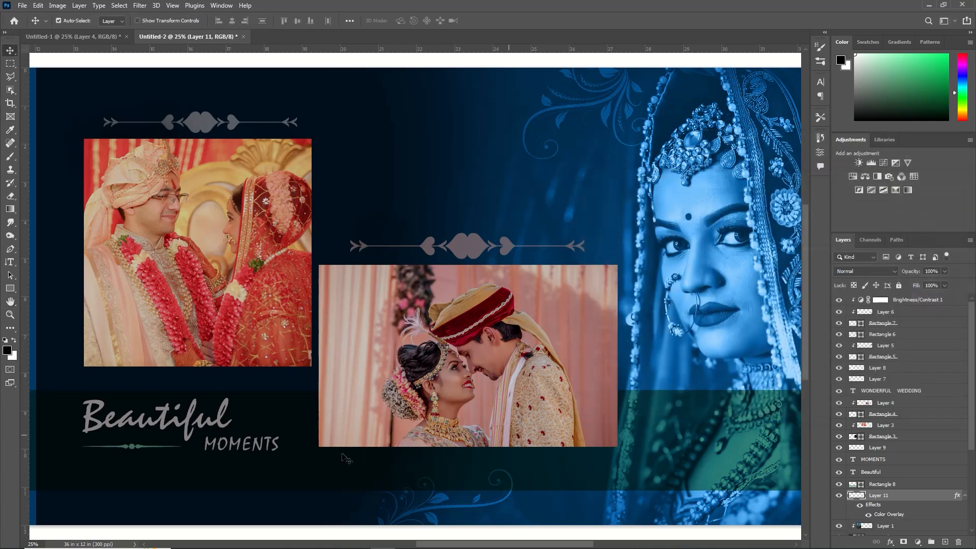
Move the divider layer above the band rectangle, lower its opacity to 69%, and fit the spread on screen
{"action": "left_click_drag", "start_coordinate": [469, 544], "coordinate": [375, 534]}
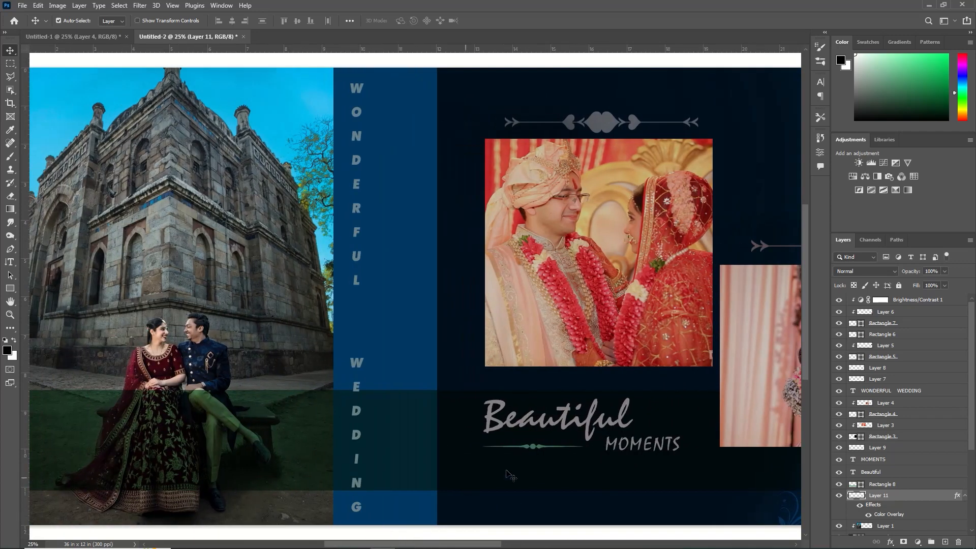
{"action": "left_click", "coordinate": [877, 485]}
{"action": "left_click_drag", "start_coordinate": [873, 500], "coordinate": [874, 483]}
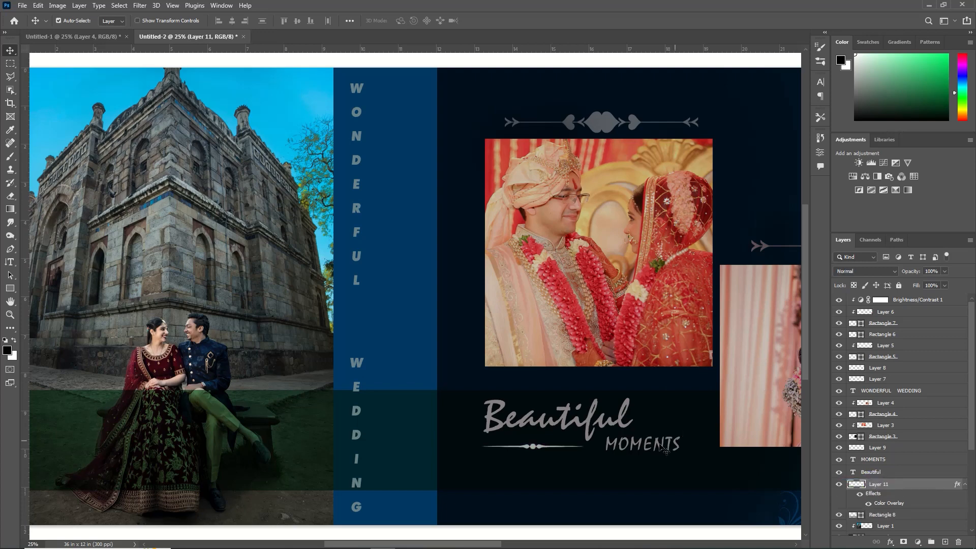
{"action": "left_click_drag", "start_coordinate": [911, 271], "coordinate": [904, 273]}
{"action": "left_click_drag", "start_coordinate": [916, 277], "coordinate": [903, 273]}
{"action": "key", "text": "ctrl"}
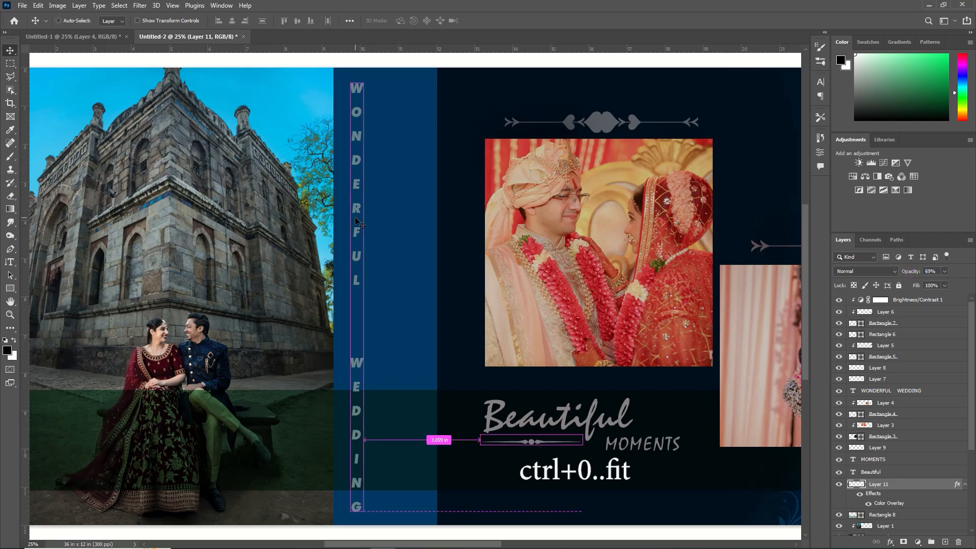
{"action": "key", "text": "ctrl+0"}
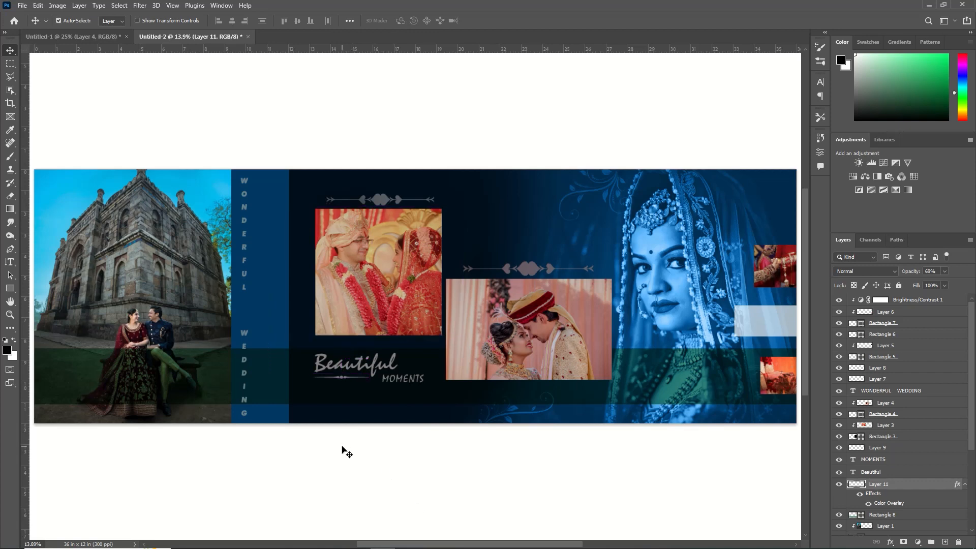